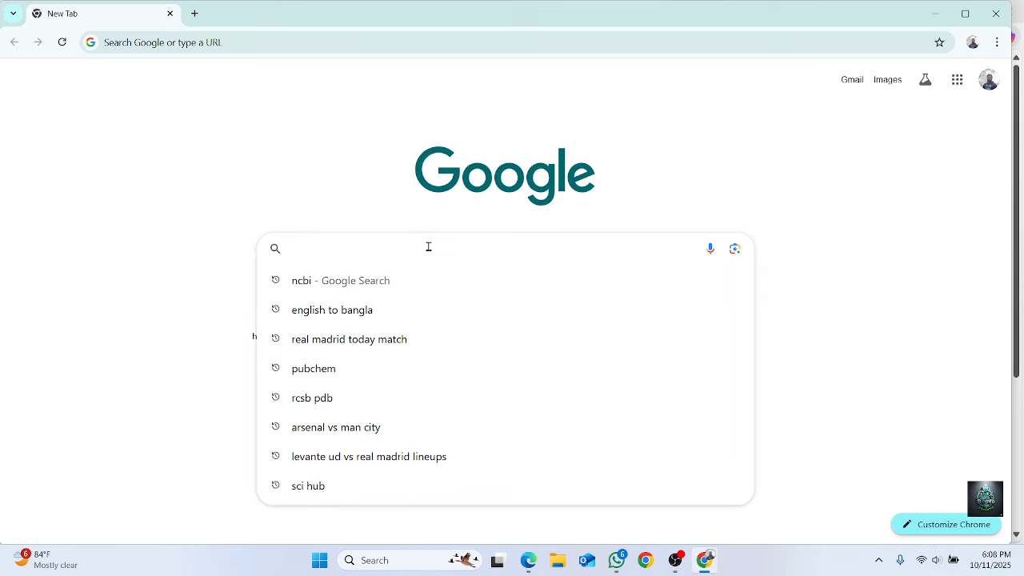
# Open the National Center for Biotechnology Information site via a Google search for ncbi, and search its Gene database for ampC.
pyautogui.click(329, 288)
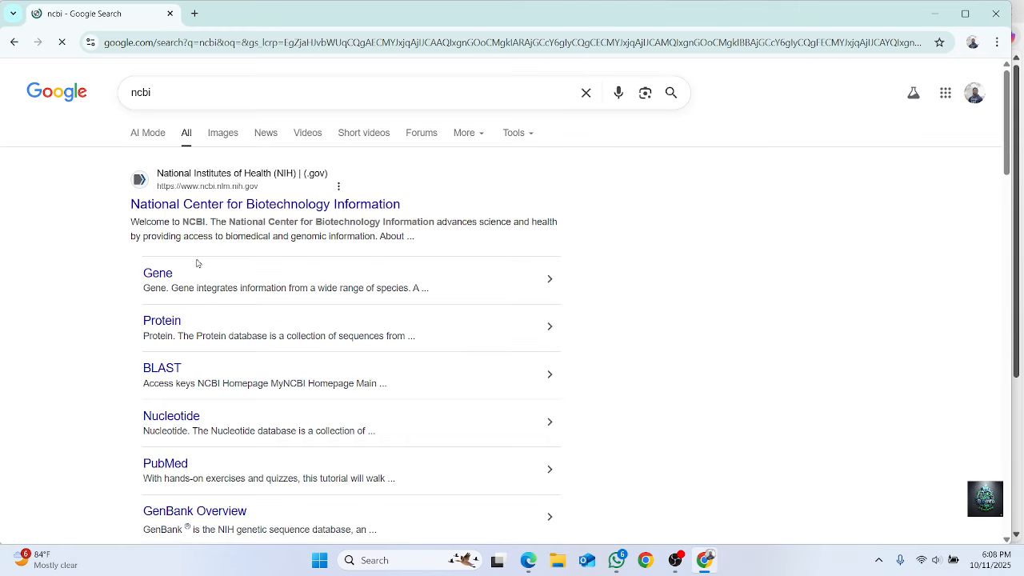
pyautogui.click(189, 206)
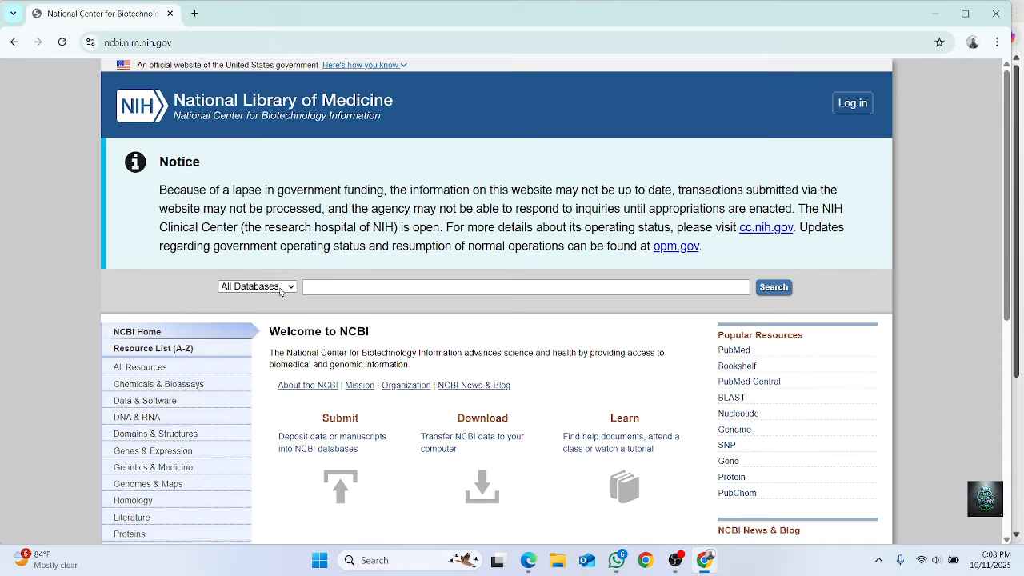
pyautogui.click(280, 290)
pyautogui.click(279, 178)
pyautogui.click(331, 288)
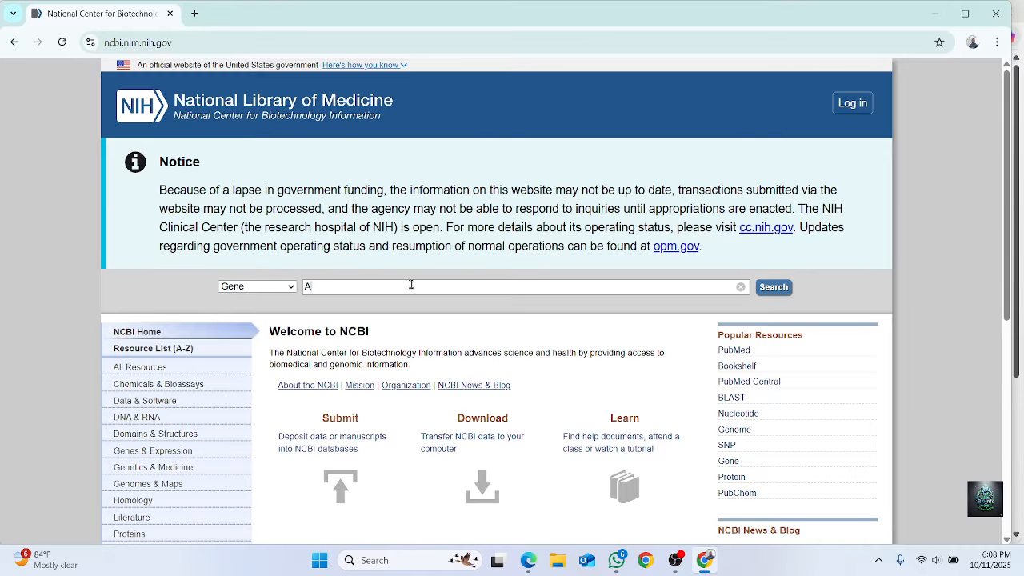
pyautogui.write('ampC')
pyautogui.press('Return')
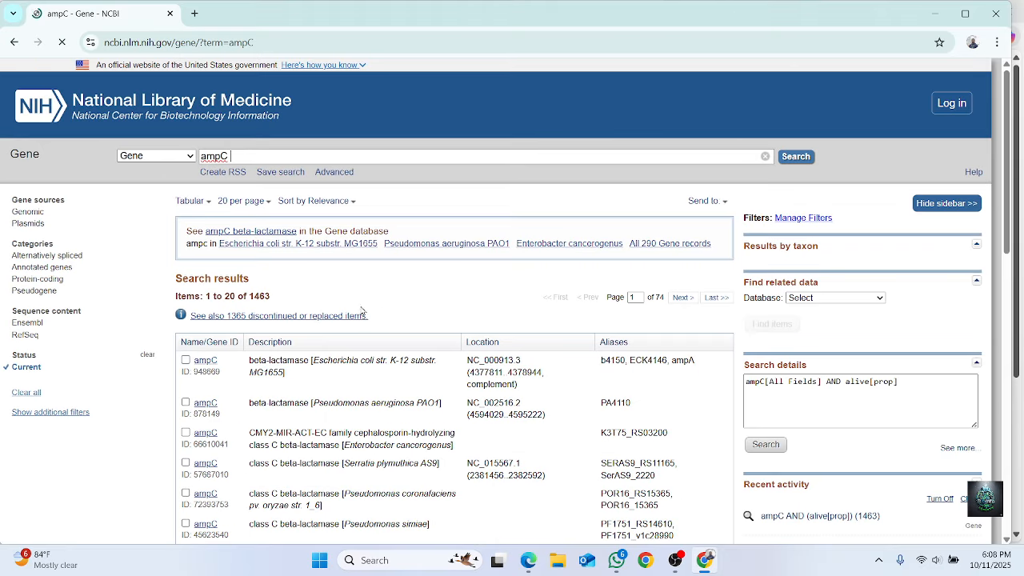
# Open the ampC beta-lactamase gene record for Escherichia coli str. K-12 substr. MG1655.
pyautogui.scroll(-1, 352, 302)
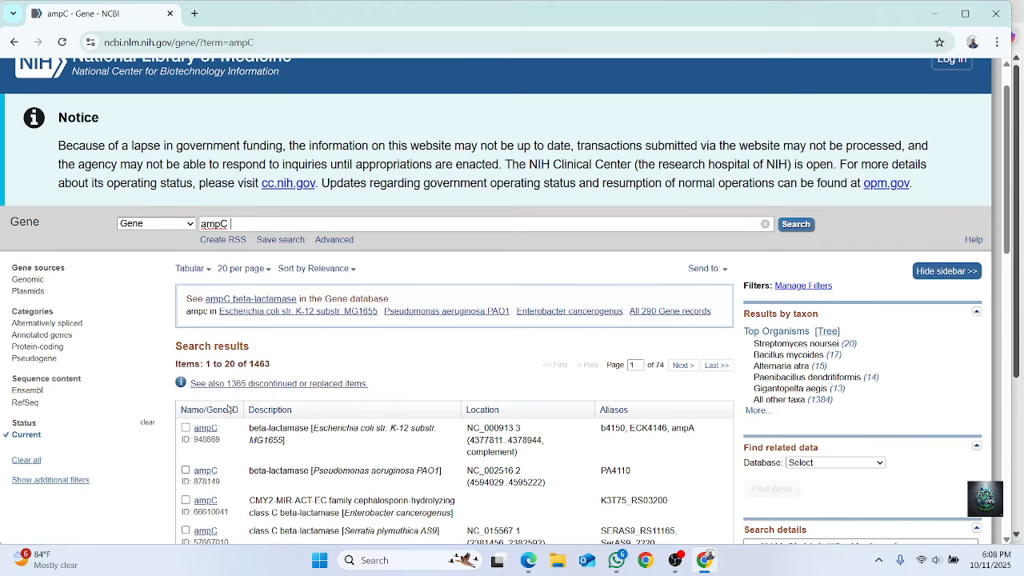
pyautogui.scroll(-1, 206, 390)
pyautogui.scroll(-1, 205, 384)
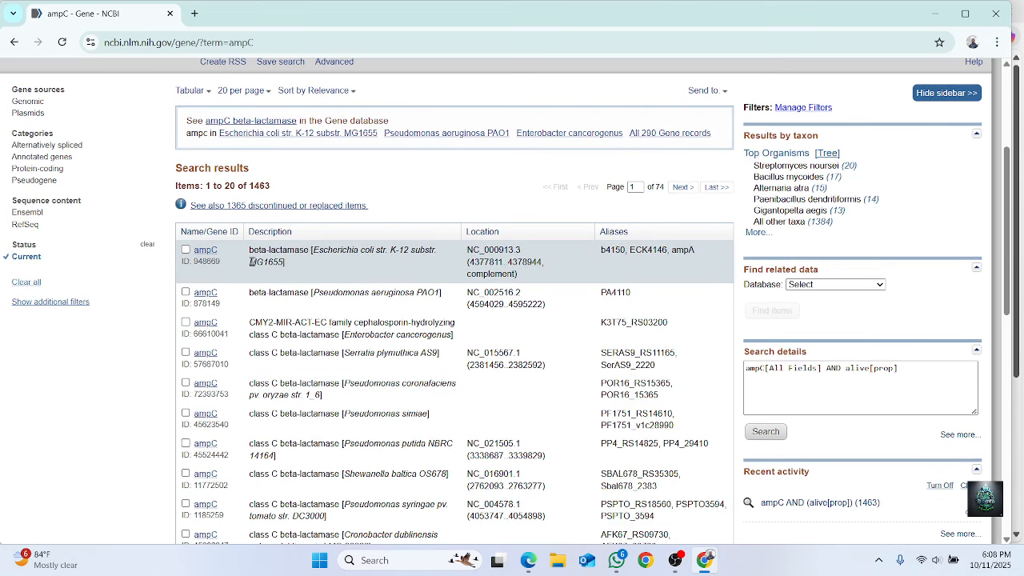
pyautogui.click(203, 253)
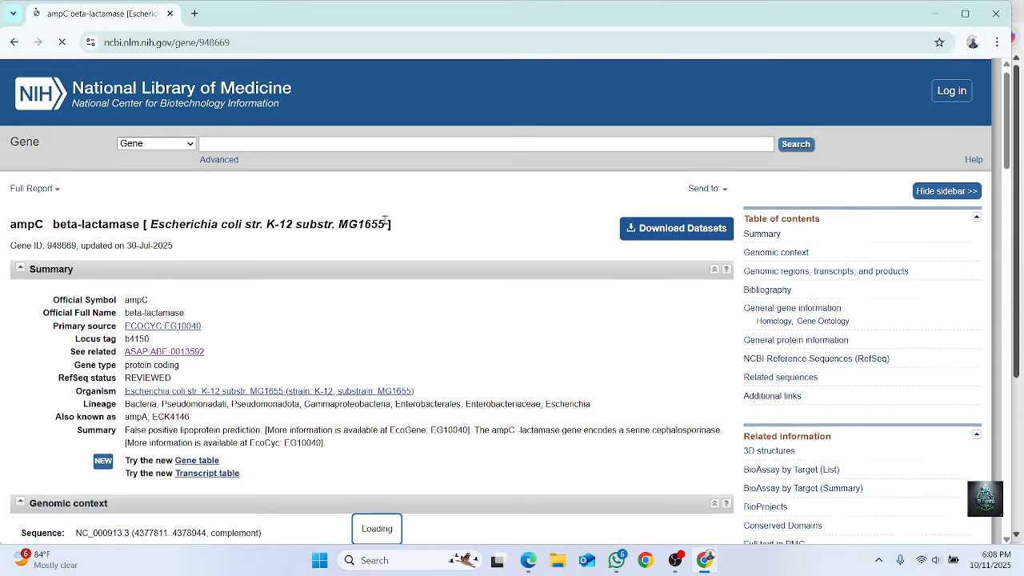
# Review the ampC gene record's summary, genomic context, bibliography, GeneRIFs and general gene information.
pyautogui.scroll(-5, 359, 227)
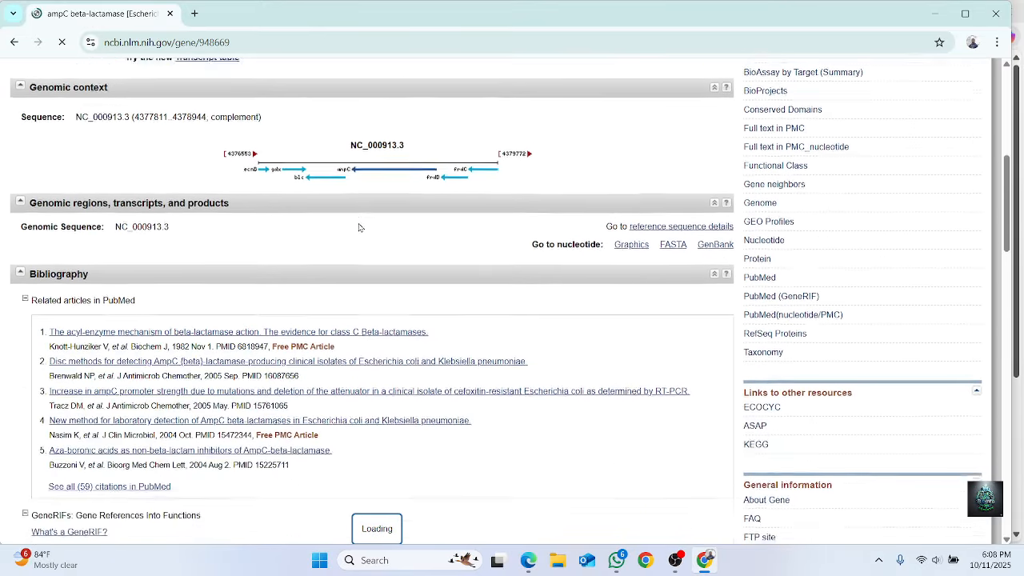
pyautogui.scroll(-1, 359, 227)
pyautogui.scroll(2, 359, 227)
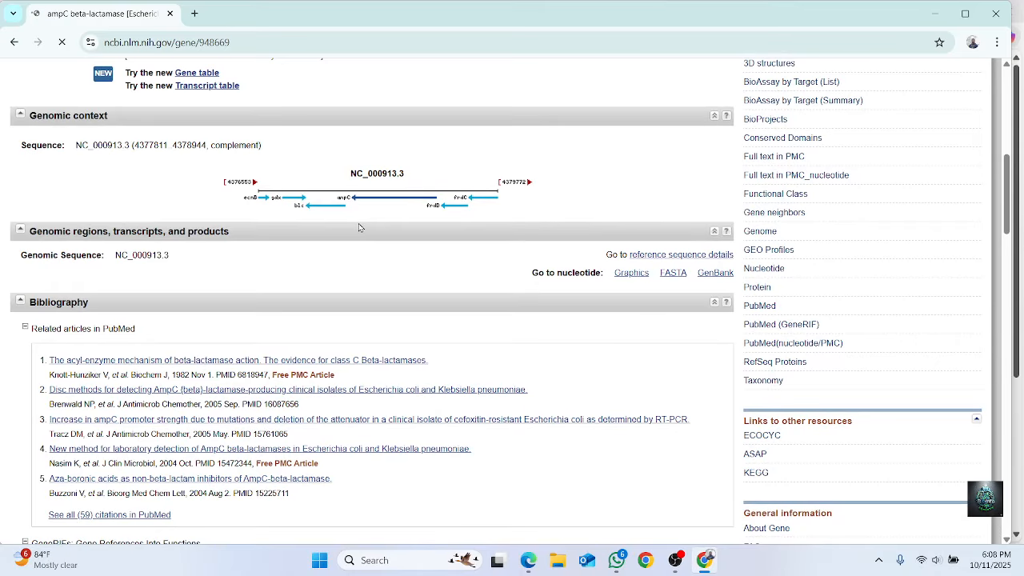
pyautogui.scroll(4, 359, 228)
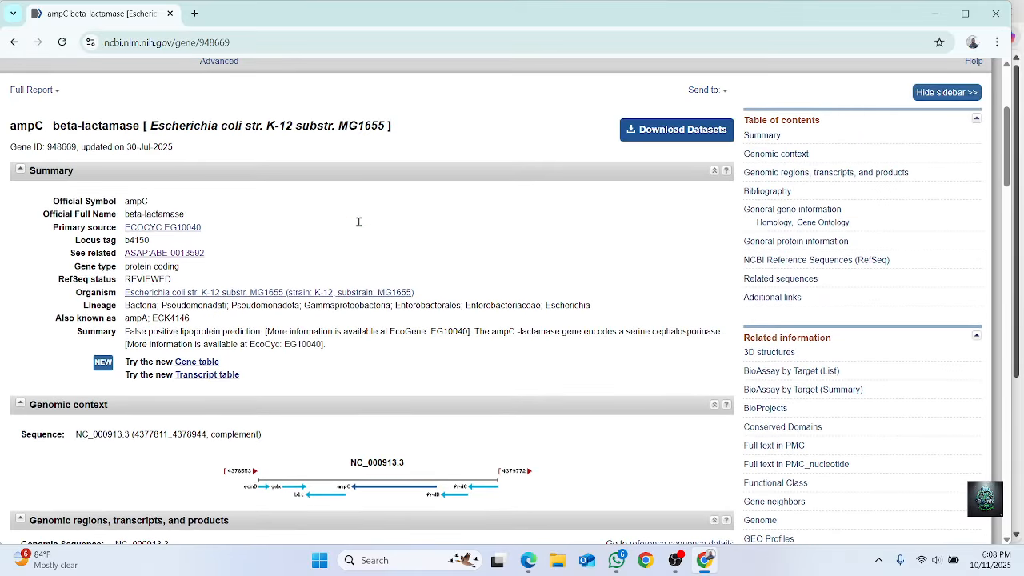
pyautogui.scroll(2, 359, 221)
pyautogui.scroll(-2, 359, 226)
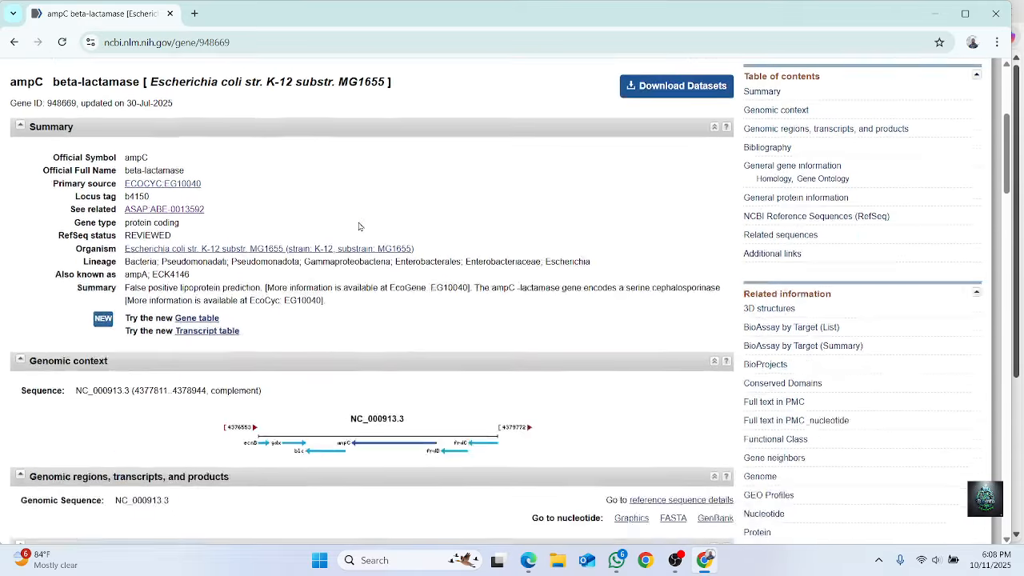
pyautogui.scroll(-8, 359, 227)
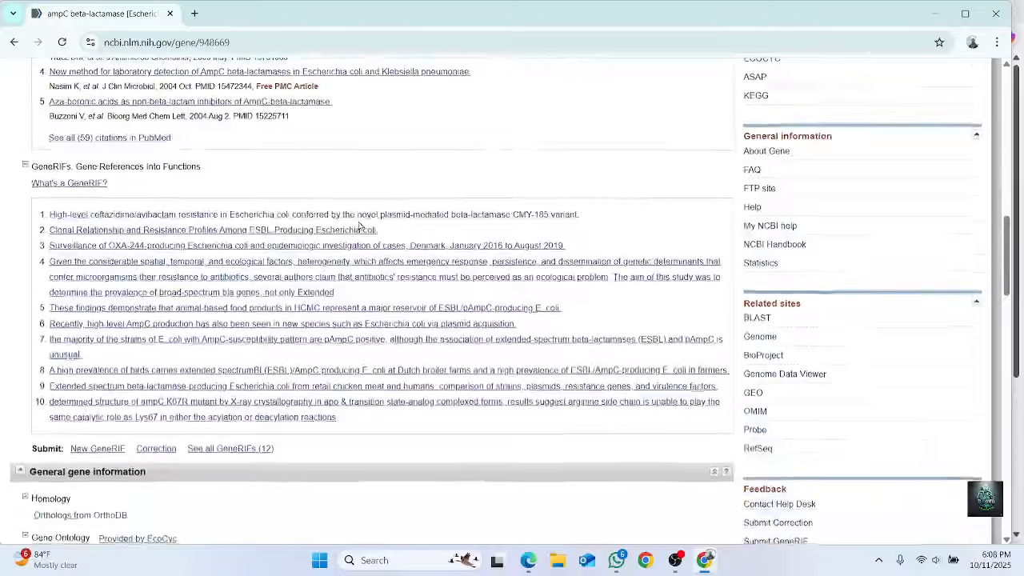
pyautogui.scroll(-4, 360, 227)
pyautogui.scroll(7, 359, 226)
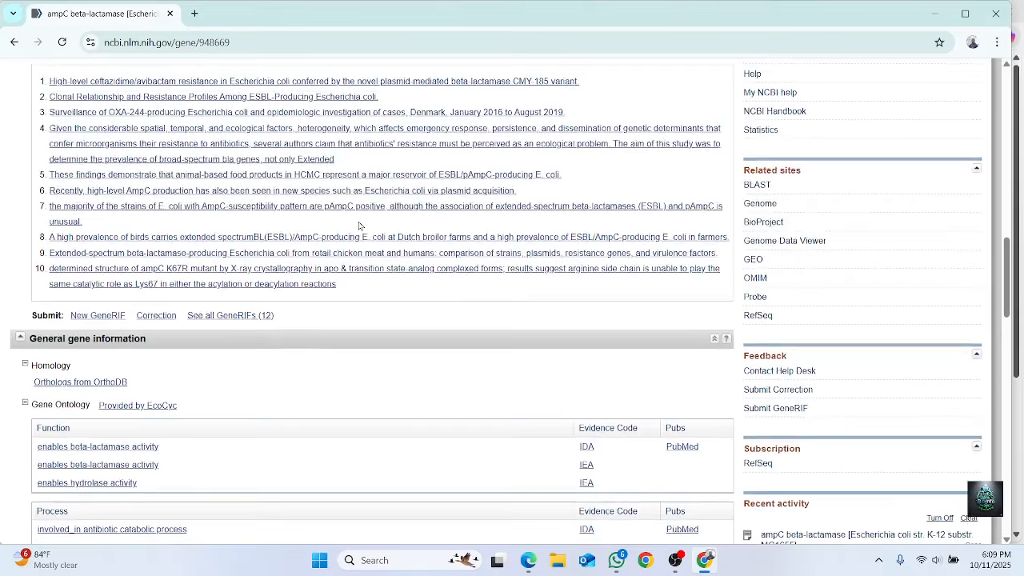
pyautogui.scroll(4, 360, 226)
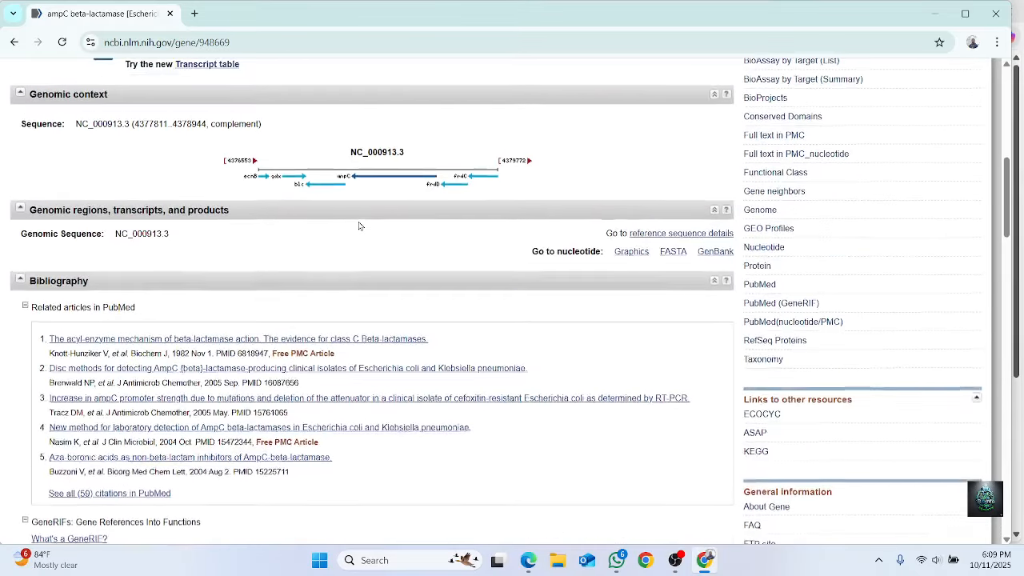
pyautogui.scroll(-1, 359, 227)
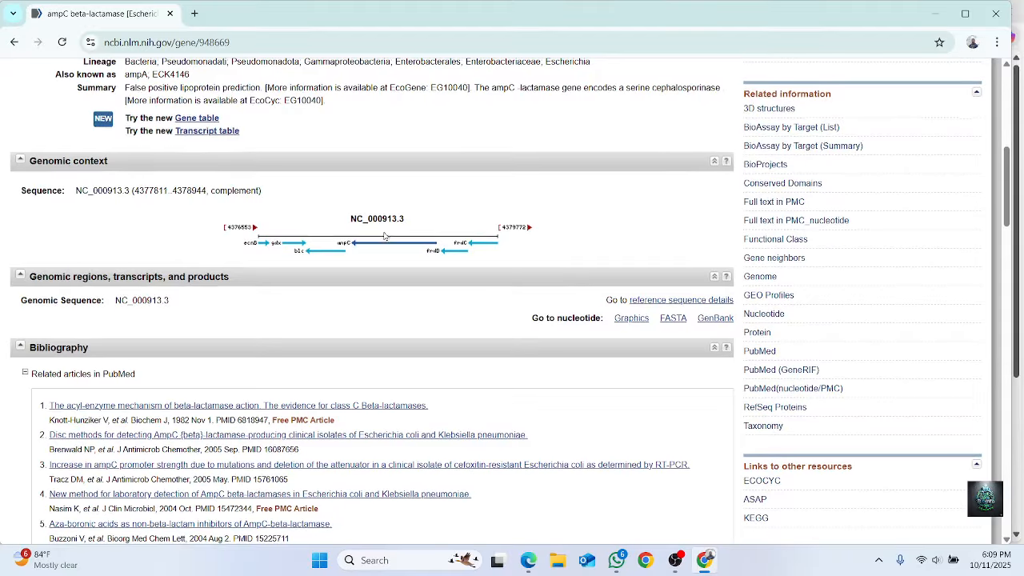
# Open the ampC gene's FASTA nucleotide sequence from the genomic regions section and inspect its title and bases.
pyautogui.click(666, 320)
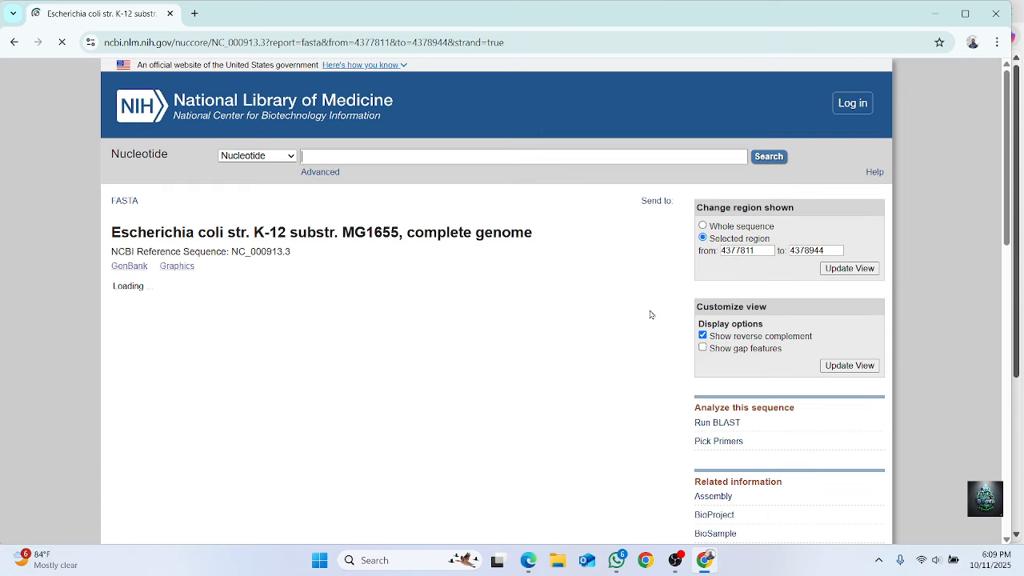
pyautogui.scroll(-3, 439, 287)
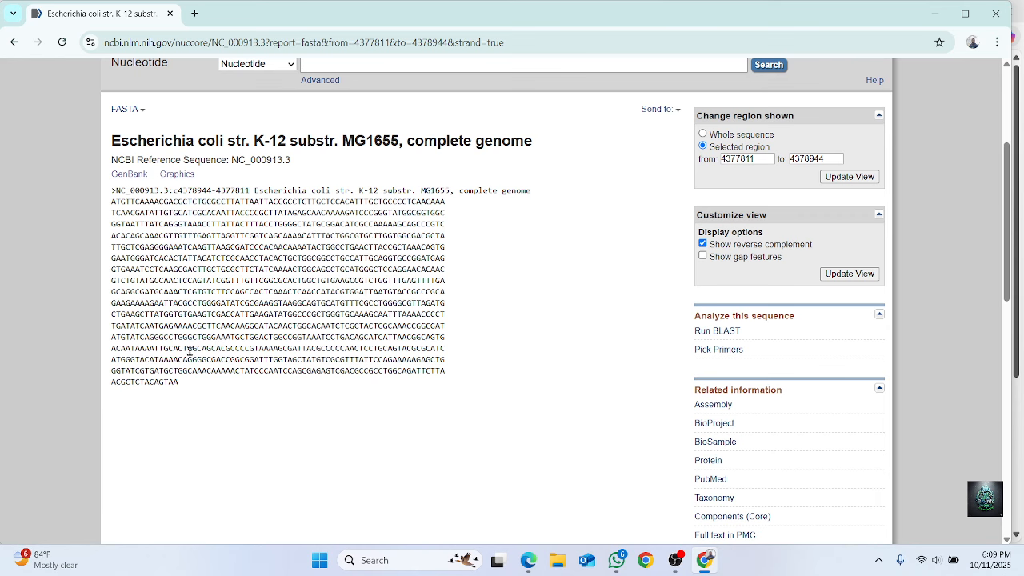
pyautogui.moveTo(179, 383); pyautogui.dragTo(110, 204)
pyautogui.click(216, 478)
pyautogui.moveTo(113, 139); pyautogui.dragTo(527, 141)
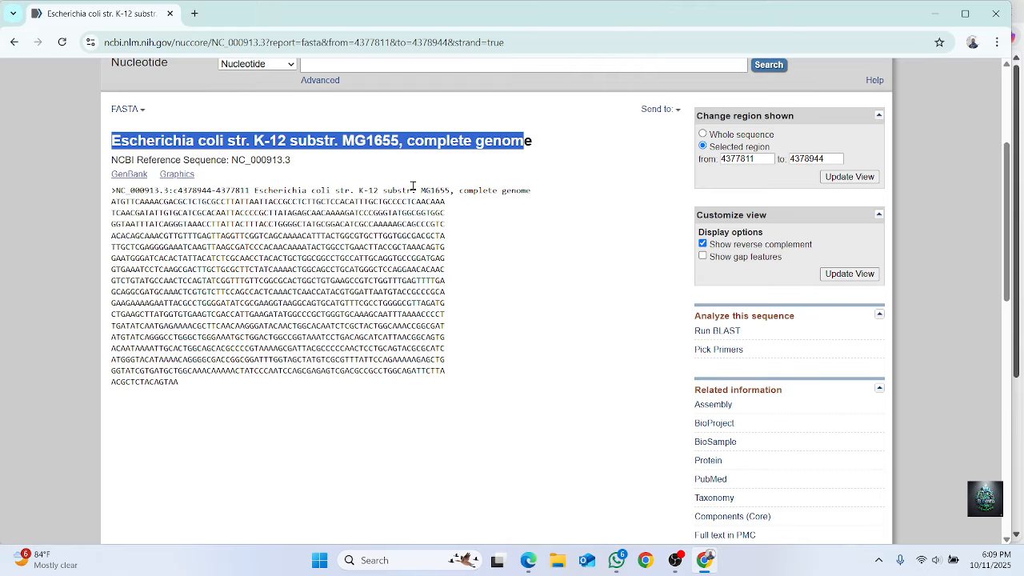
pyautogui.click(352, 177)
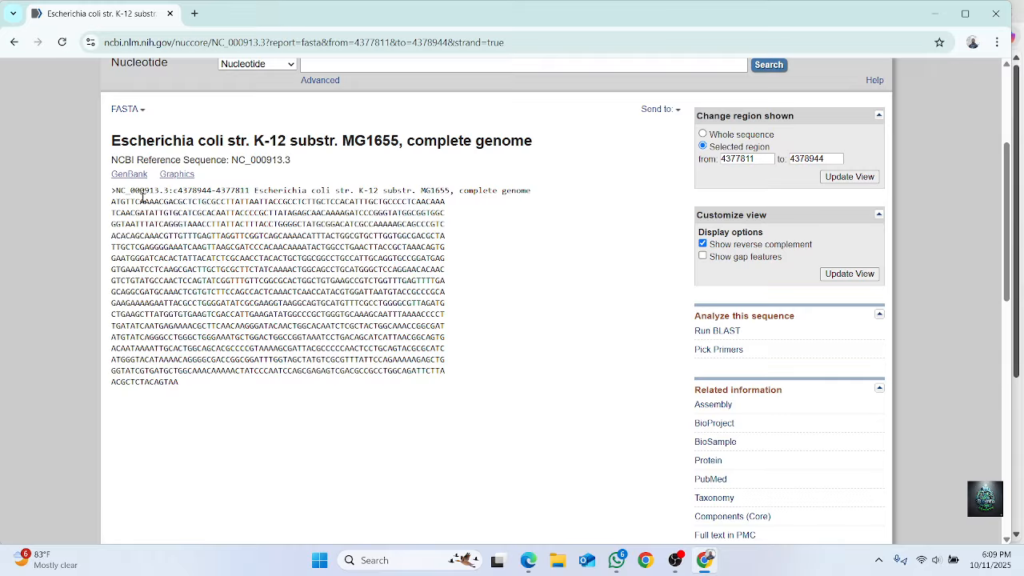
pyautogui.moveTo(178, 385); pyautogui.dragTo(110, 205)
pyautogui.click(233, 456)
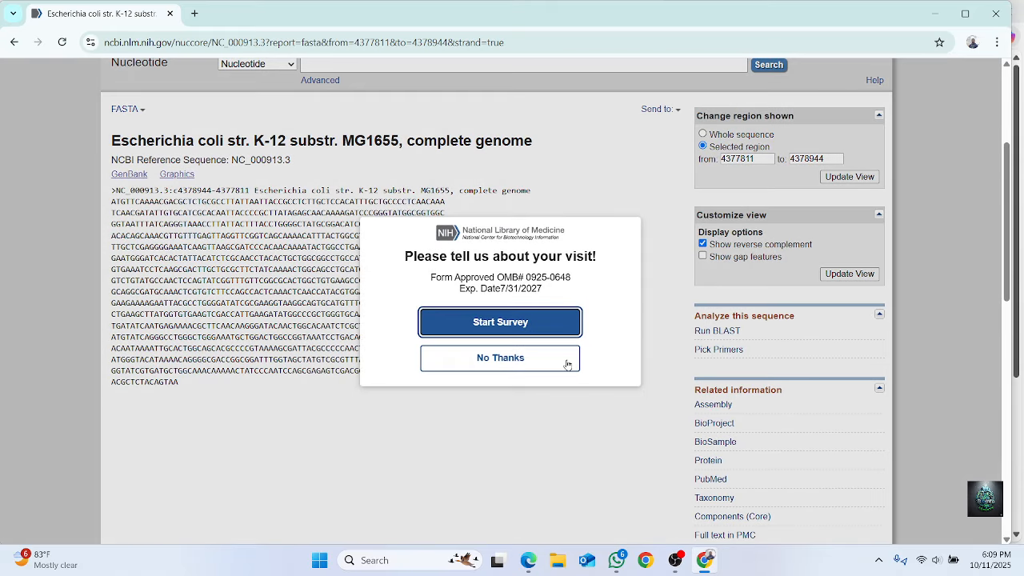
# Decline the visit survey and open Pick Primers for this sequence in a new browser tab, switching to it.
pyautogui.press('Tab')
pyautogui.press('Return')
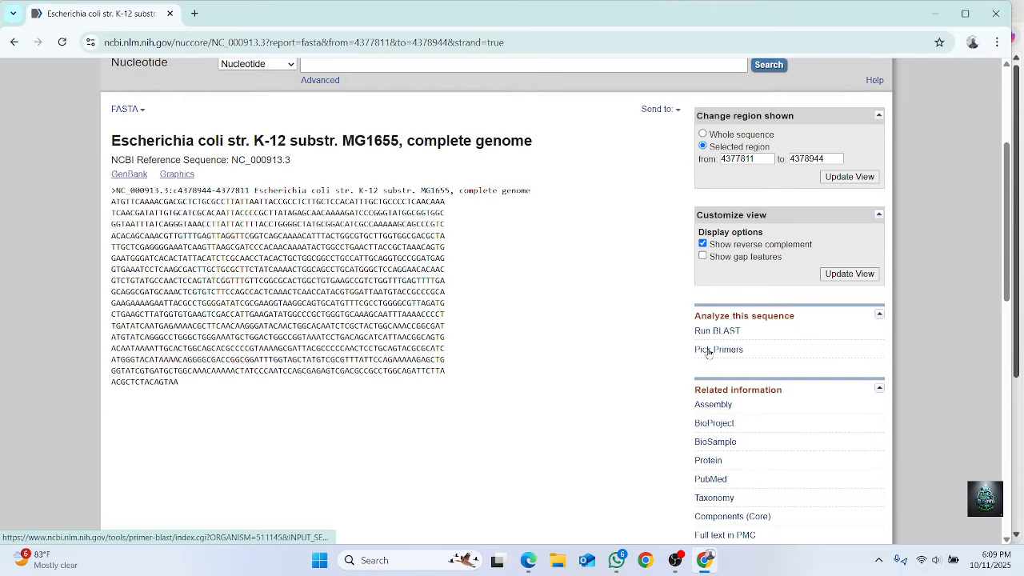
pyautogui.rightClick(705, 351)
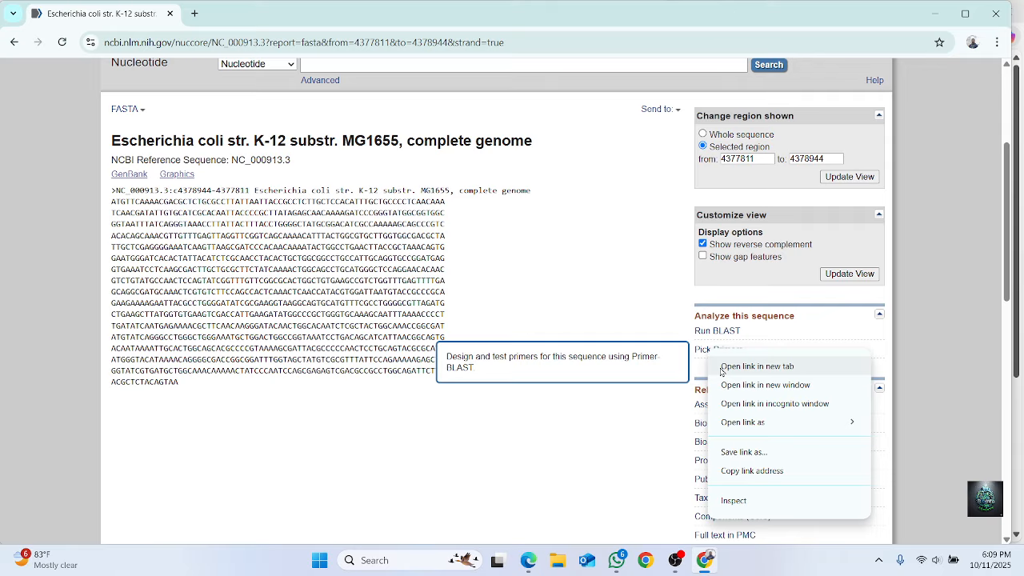
pyautogui.click(720, 368)
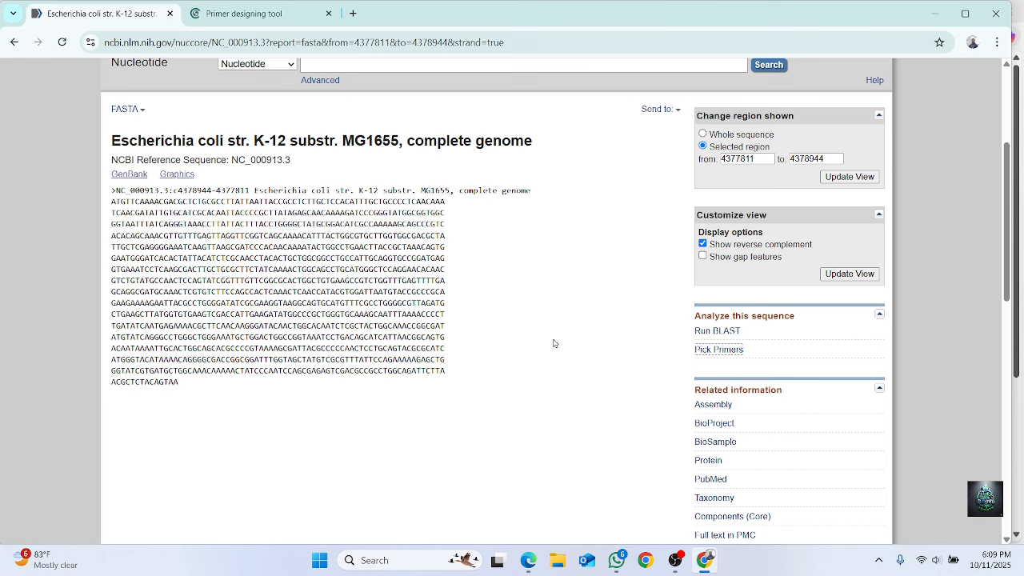
pyautogui.click(274, 13)
# Check the prefilled PCR template accession and primer range in Primer-BLAST against the ampC FASTA sequence.
pyautogui.scroll(-1, 170, 249)
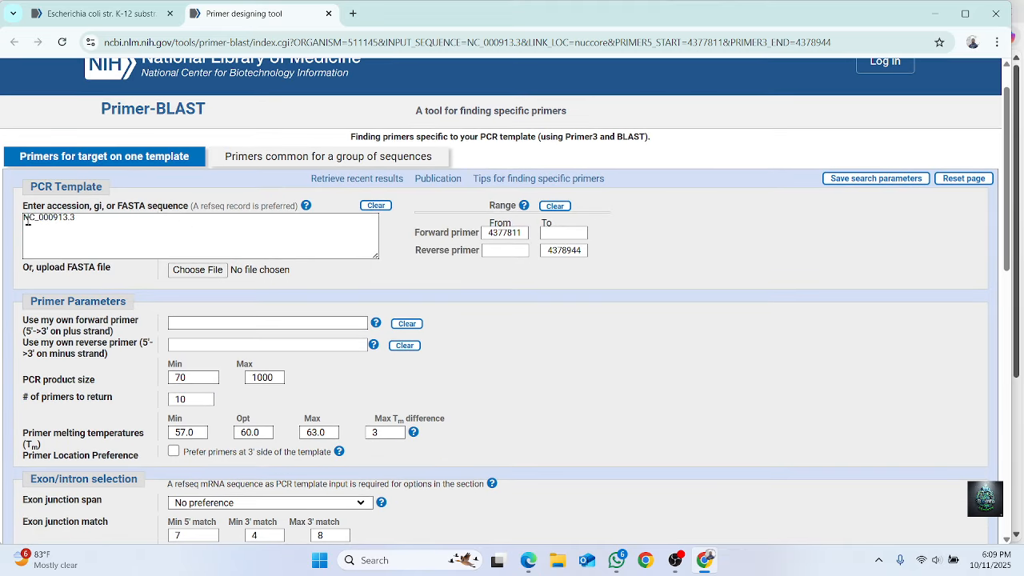
pyautogui.scroll(1, 112, 185)
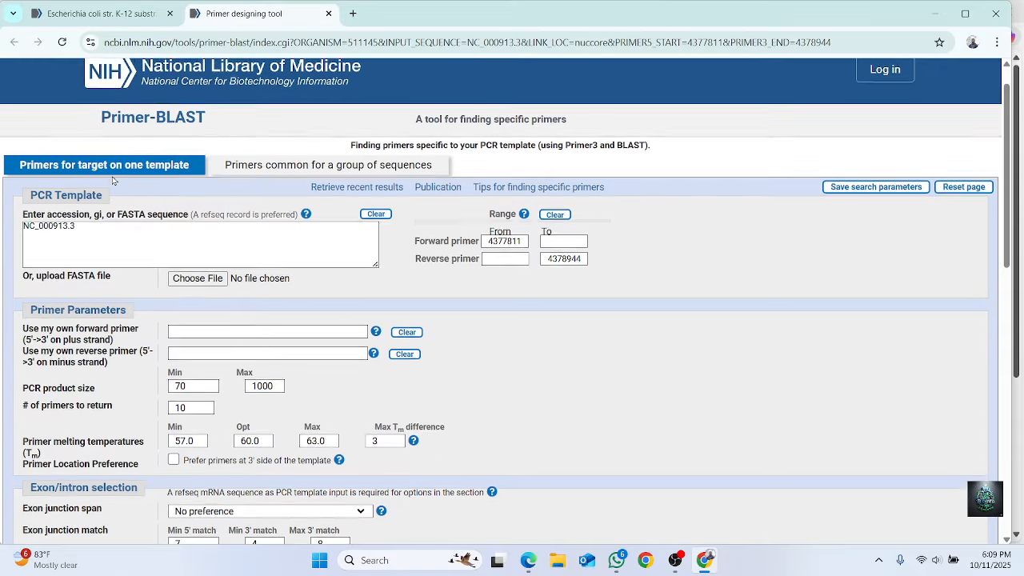
pyautogui.scroll(1, 112, 181)
pyautogui.scroll(-1, 111, 144)
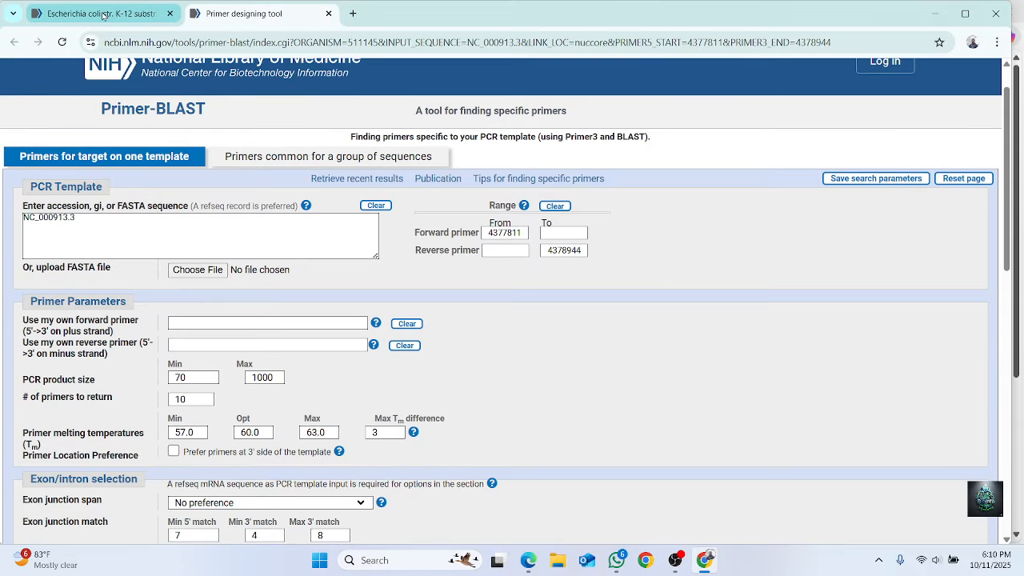
pyautogui.click(101, 15)
pyautogui.moveTo(112, 202); pyautogui.dragTo(222, 392)
pyautogui.click(234, 431)
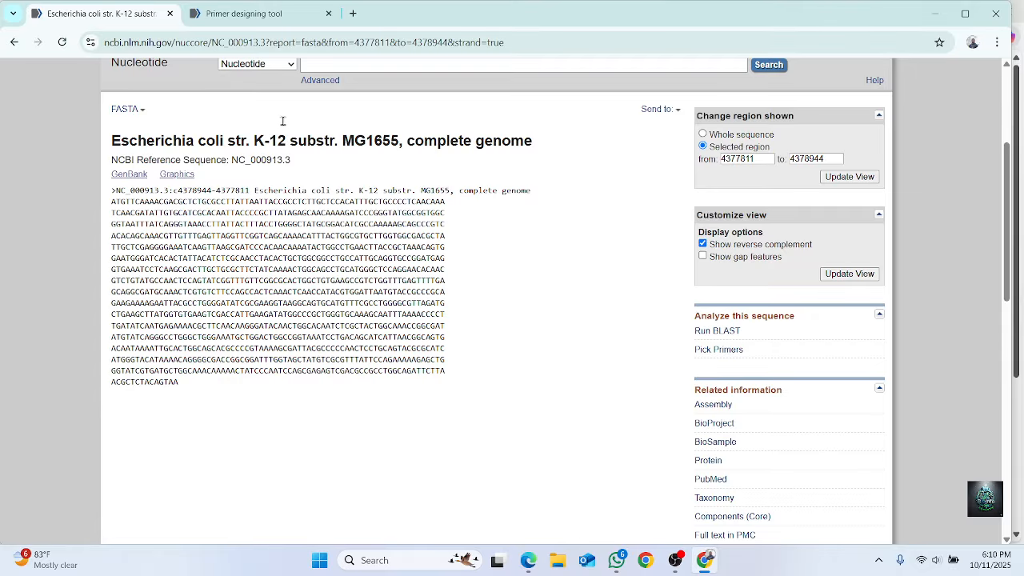
pyautogui.click(284, 14)
# Look over the PCR product size settings and inspect the full extent of the ampC FASTA sequence.
pyautogui.scroll(-1, 211, 257)
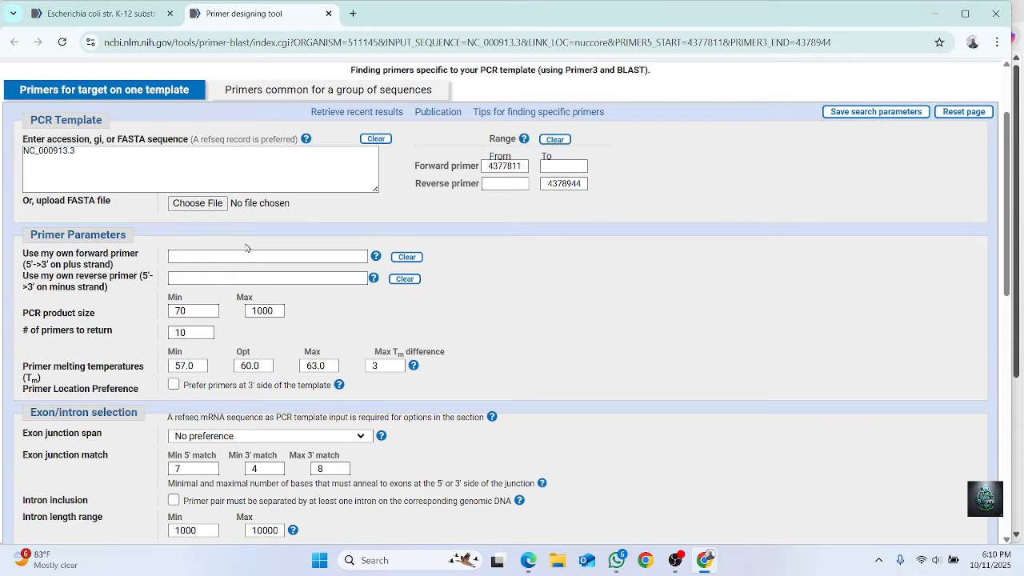
pyautogui.scroll(-1, 251, 240)
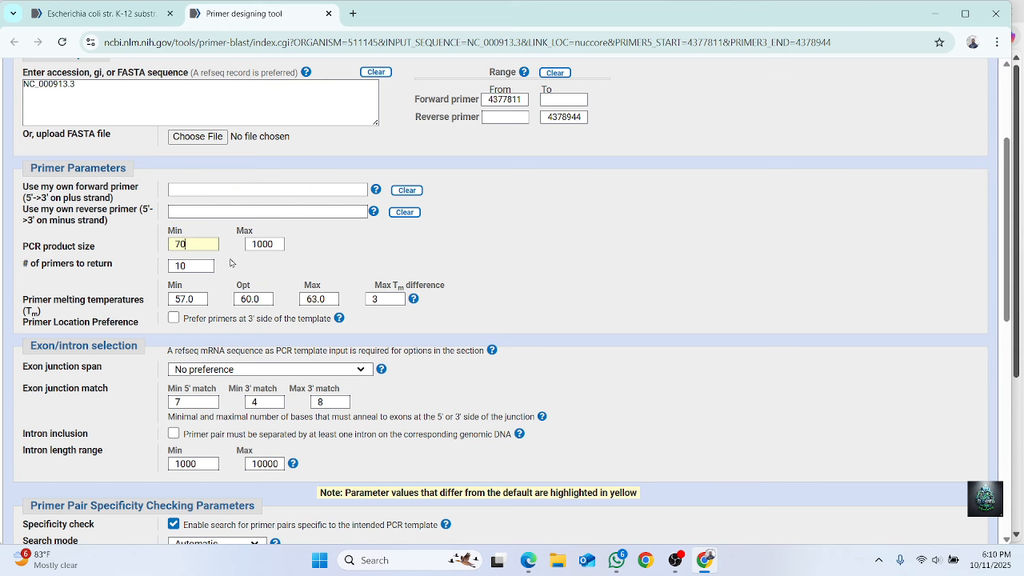
pyautogui.click(118, 13)
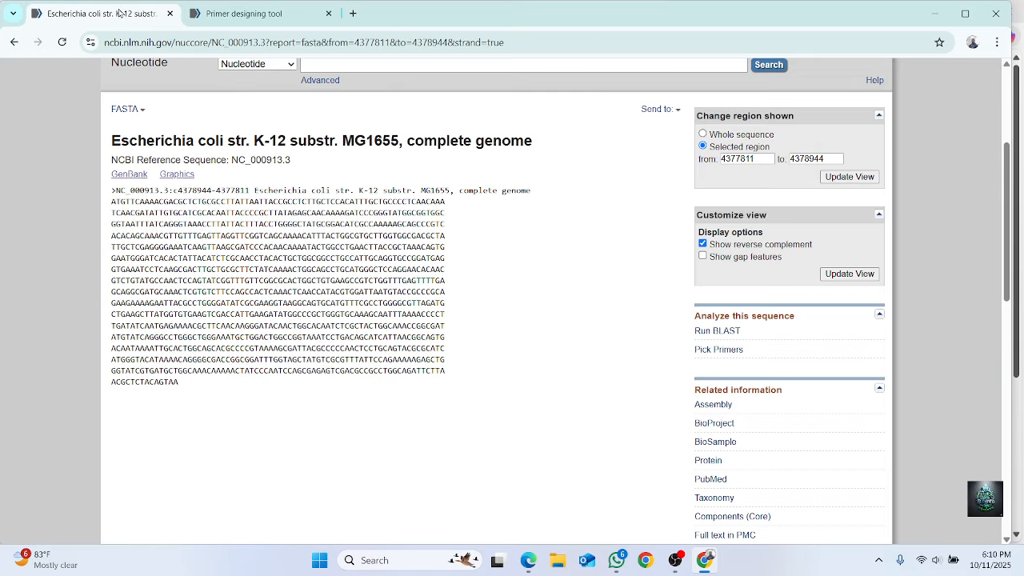
pyautogui.moveTo(186, 386); pyautogui.dragTo(109, 247)
pyautogui.click(196, 433)
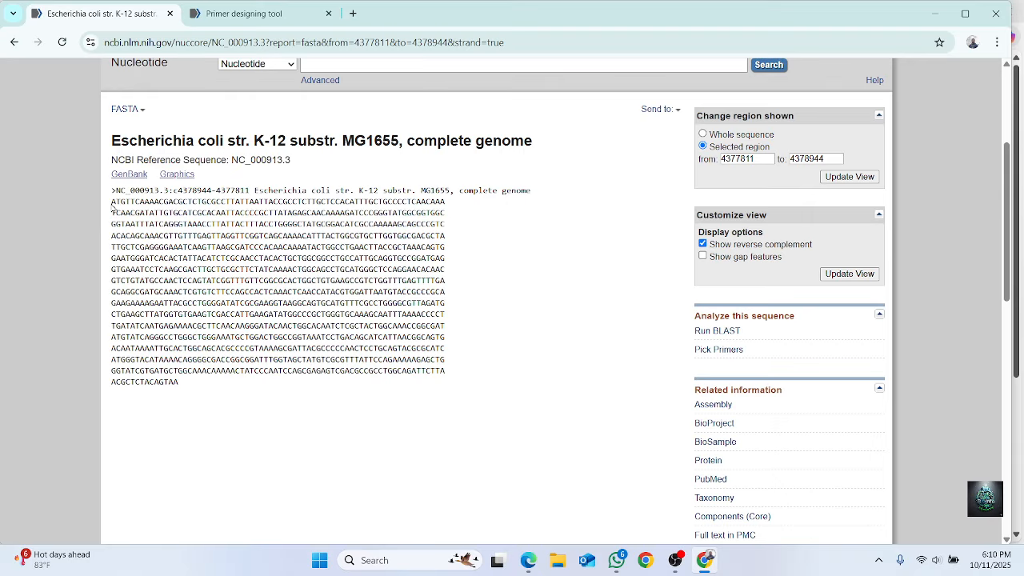
pyautogui.moveTo(114, 210); pyautogui.dragTo(180, 393)
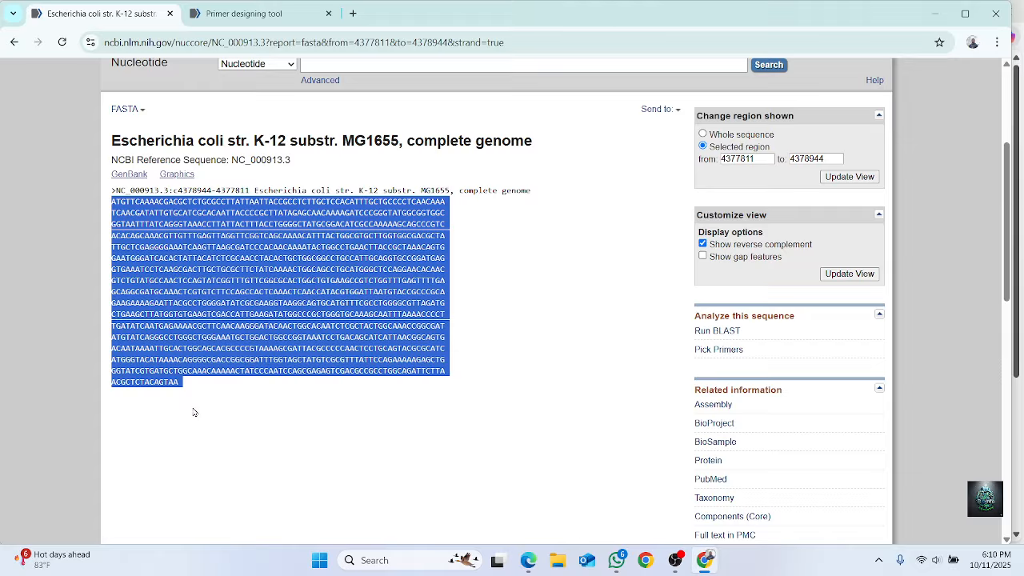
pyautogui.click(182, 435)
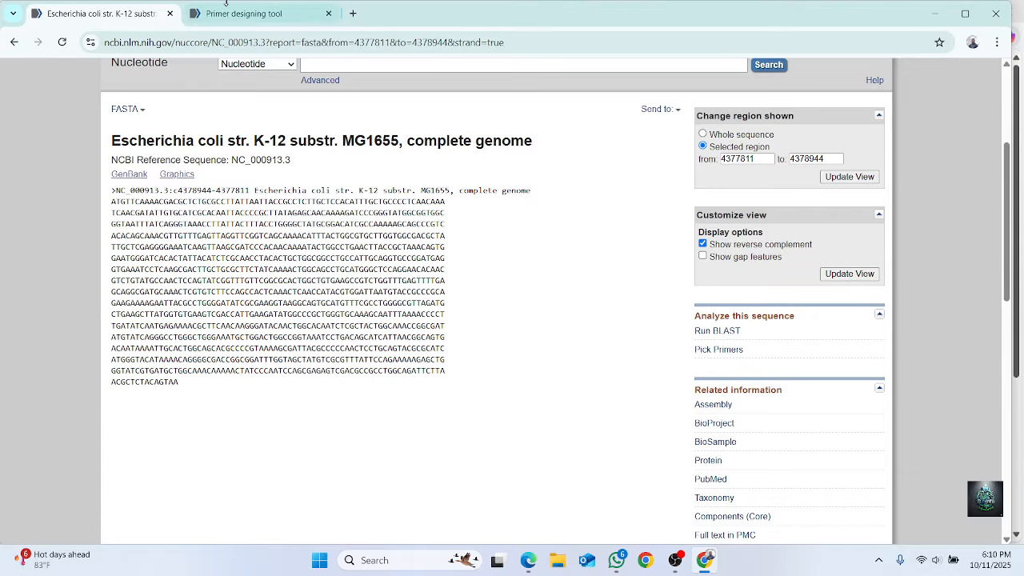
# In the Primer-BLAST tab, set the PCR product size to 300–1100 and the primer melting temperatures to minimum 55.0 and maximum 65.0.
pyautogui.click(227, 14)
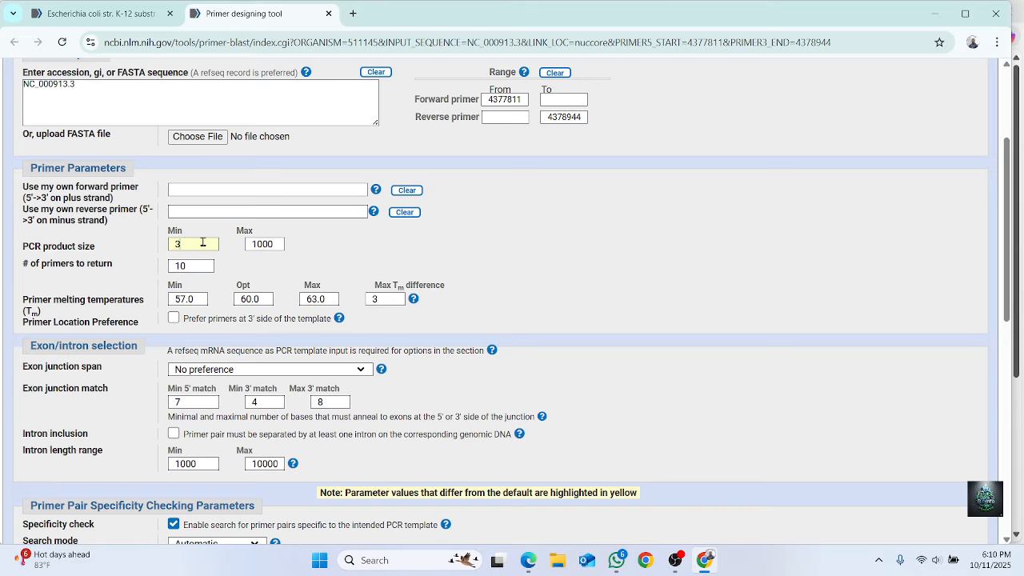
pyautogui.click(278, 245)
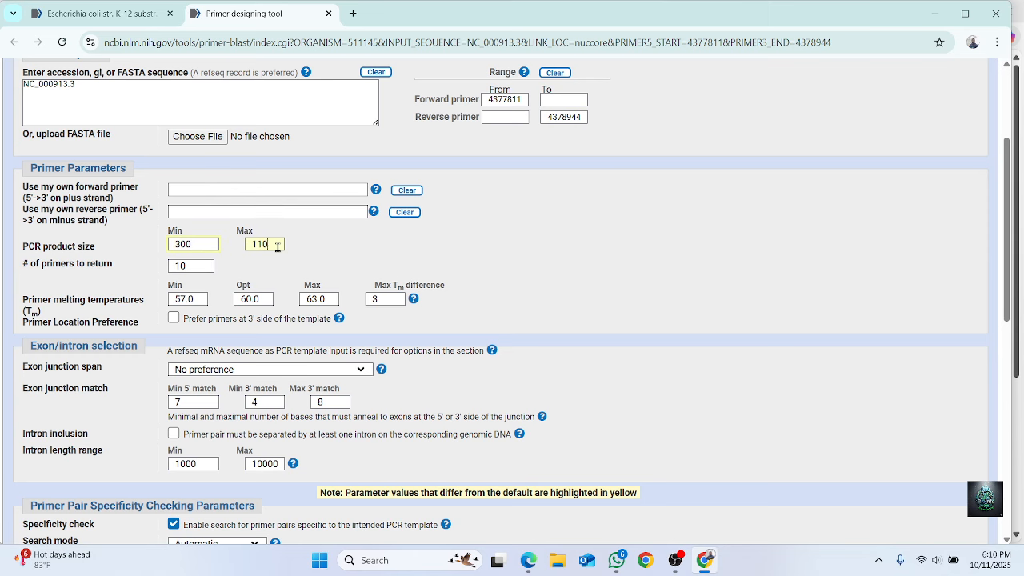
pyautogui.scroll(-1, 278, 247)
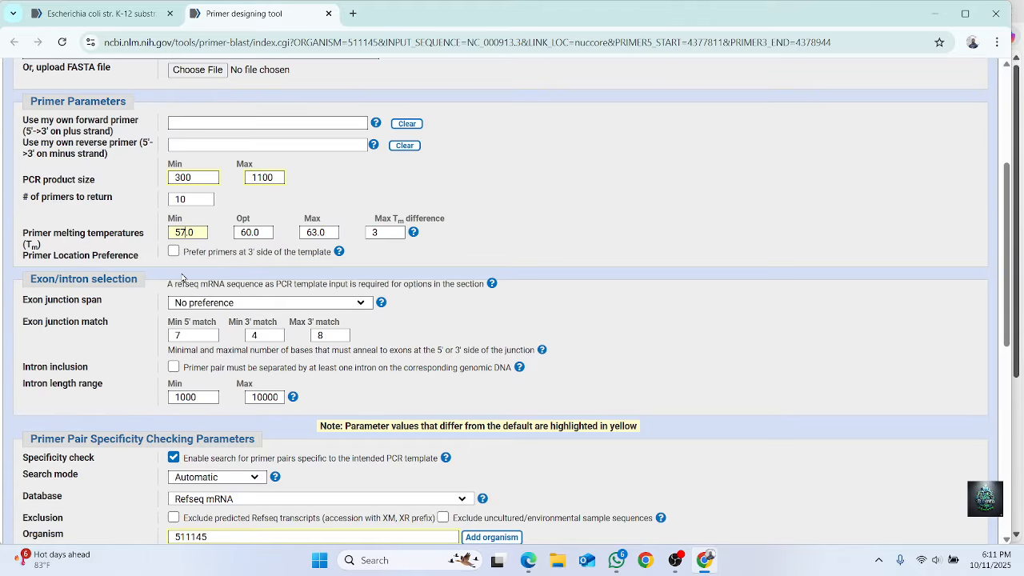
pyautogui.write('5')
pyautogui.click(315, 231)
pyautogui.press('BackSpace')
pyautogui.write('5')
pyautogui.moveTo(376, 218); pyautogui.dragTo(490, 217)
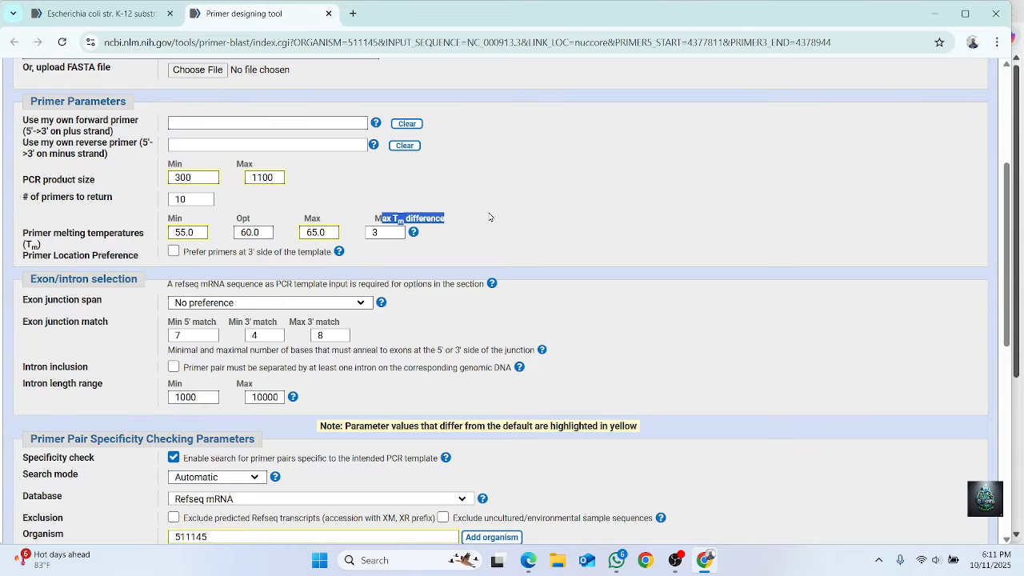
pyautogui.click(403, 287)
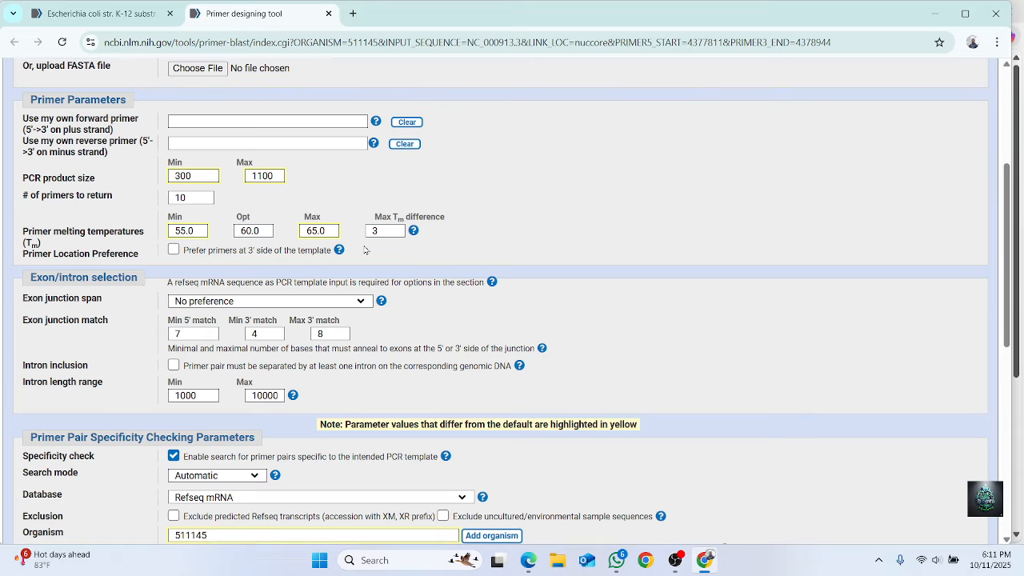
# Set the specificity database to nt and exclude both predicted Refseq transcripts and uncultured/environmental sample sequences.
pyautogui.scroll(-1, 356, 250)
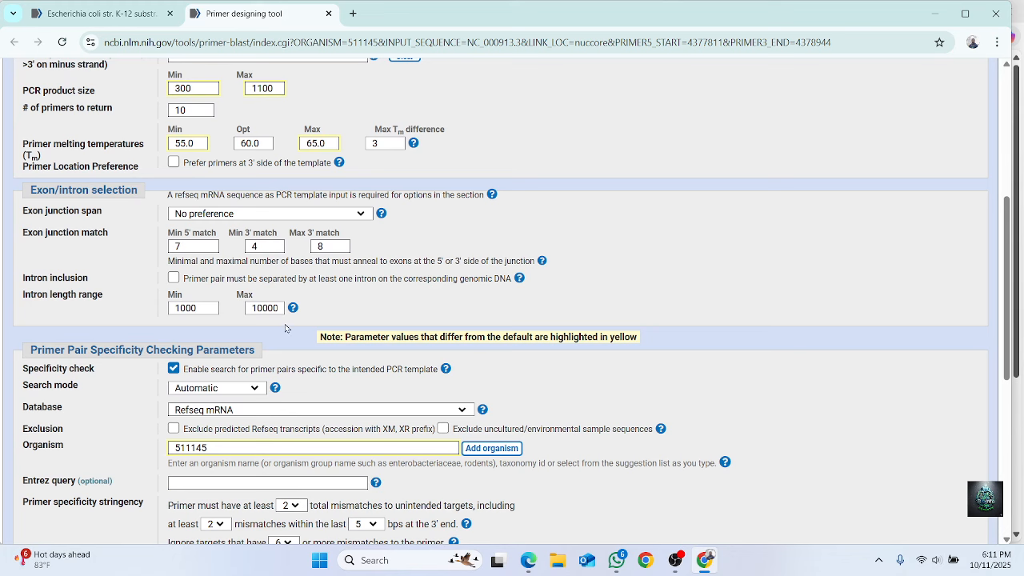
pyautogui.scroll(-2, 328, 200)
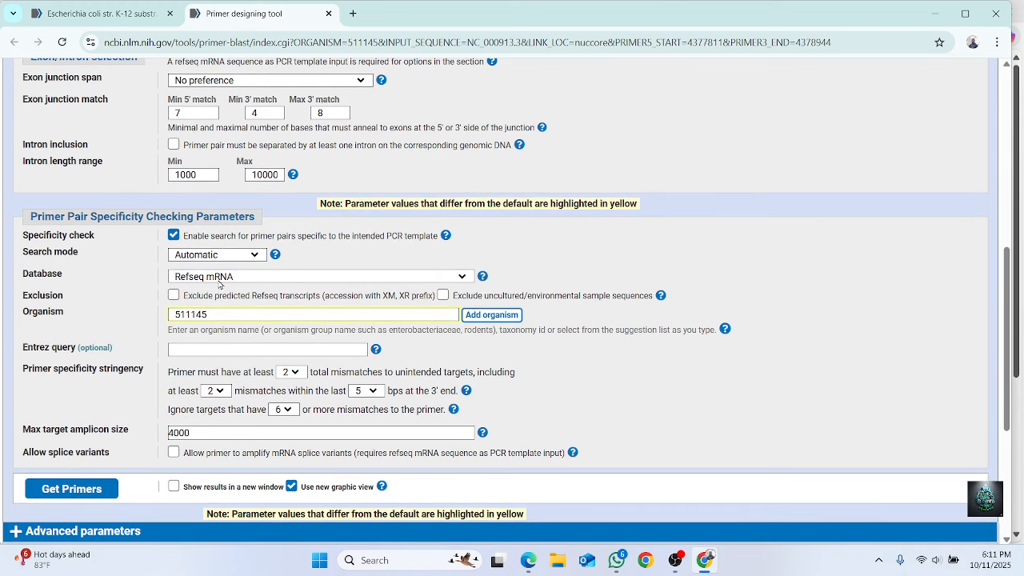
pyautogui.click(237, 280)
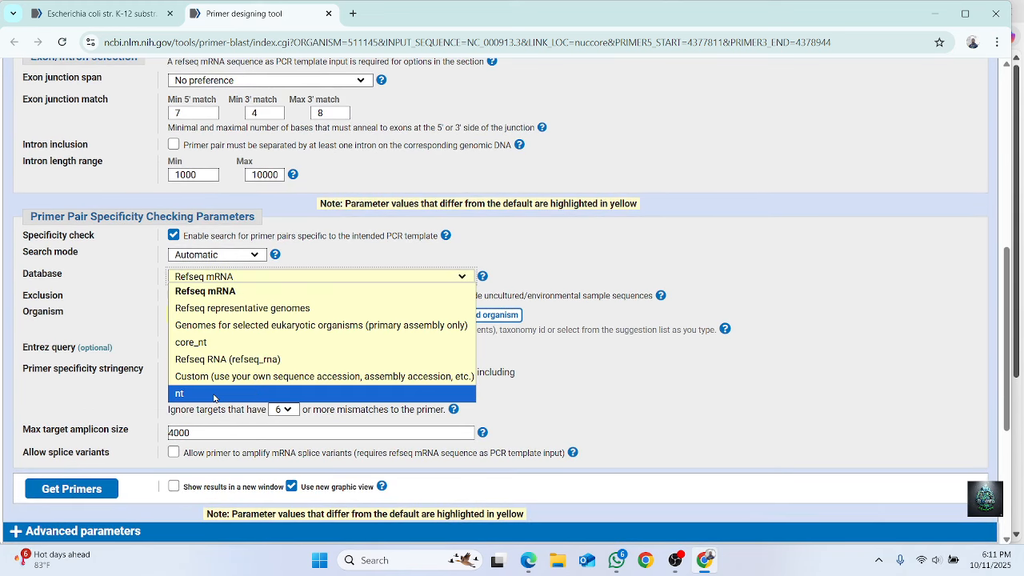
pyautogui.click(181, 393)
pyautogui.click(174, 296)
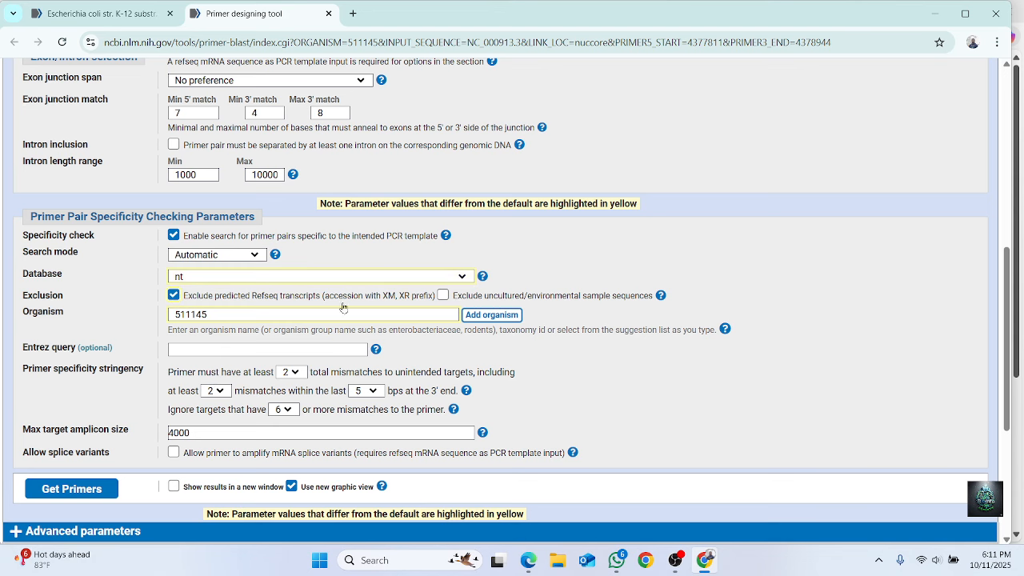
pyautogui.click(444, 295)
# Check the strain name on the ampC FASTA page and set the Primer-BLAST organism to Escherichia coli K-12 (taxid:83333).
pyautogui.scroll(-1, 436, 272)
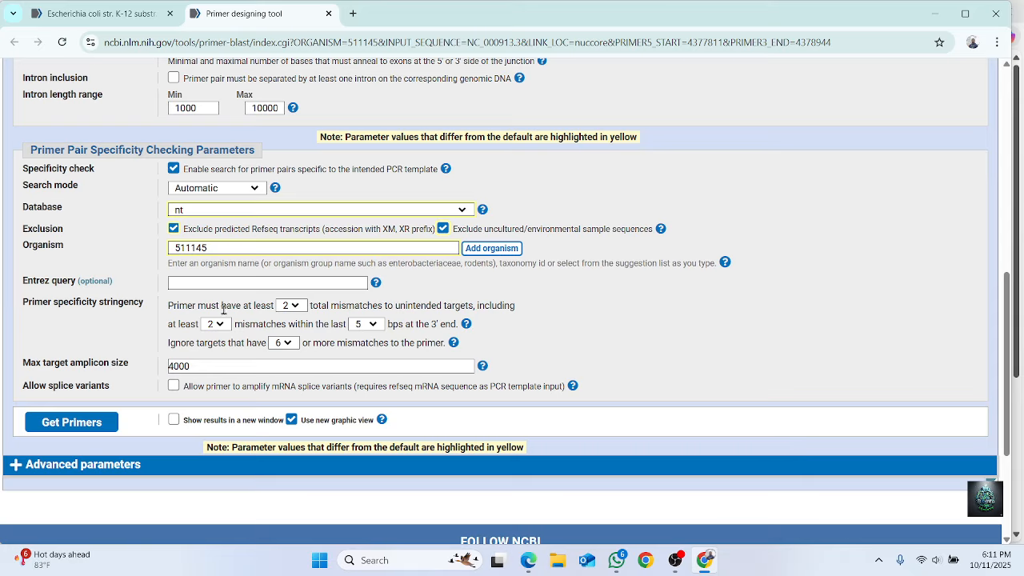
pyautogui.click(224, 248)
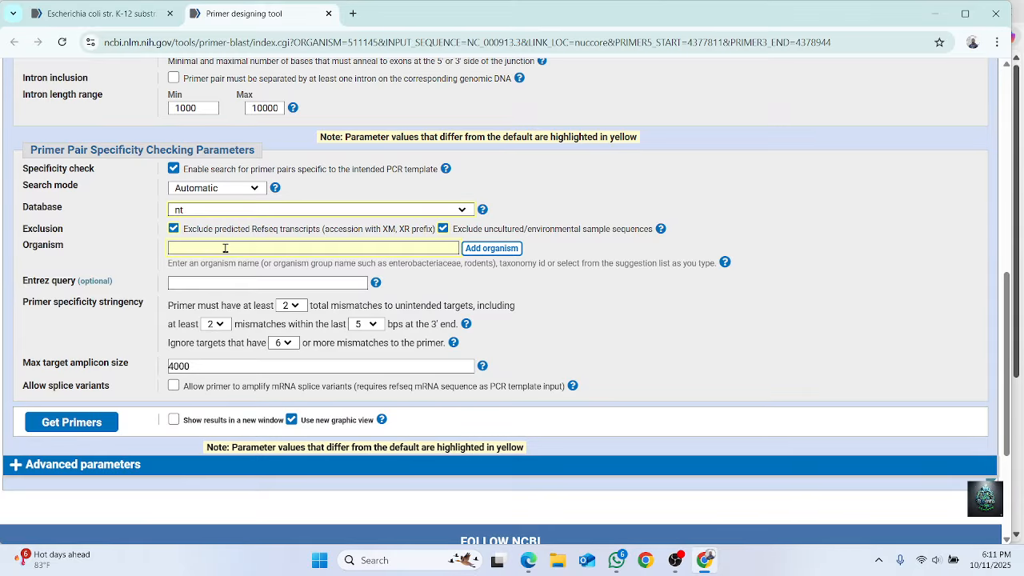
pyautogui.click(113, 10)
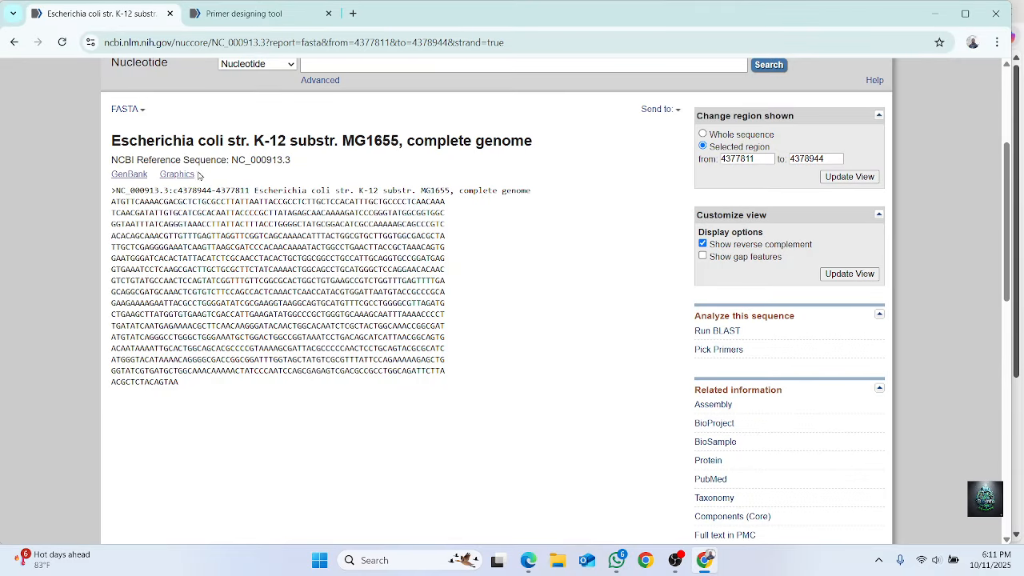
pyautogui.click(233, 14)
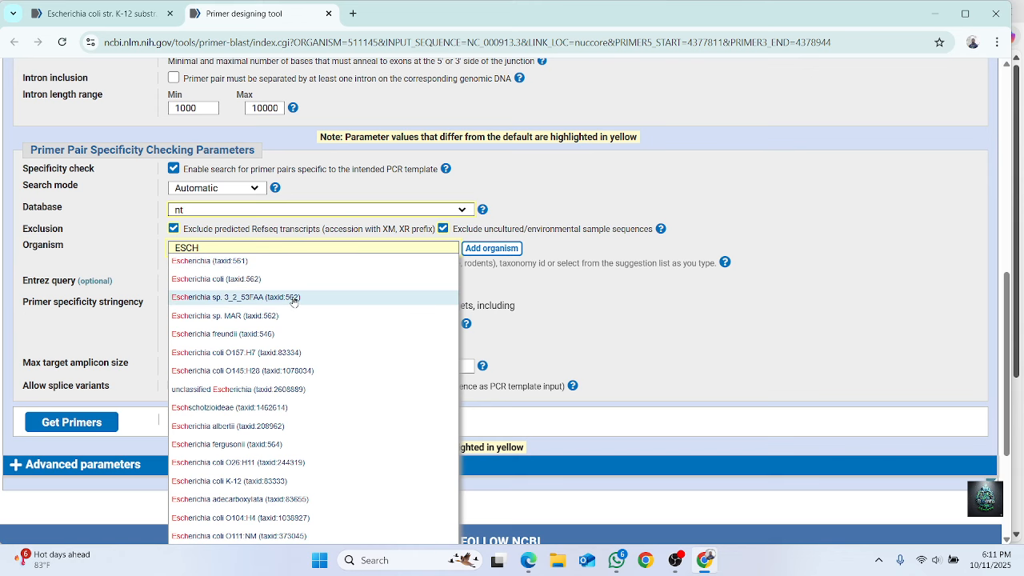
pyautogui.scroll(-1, 294, 300)
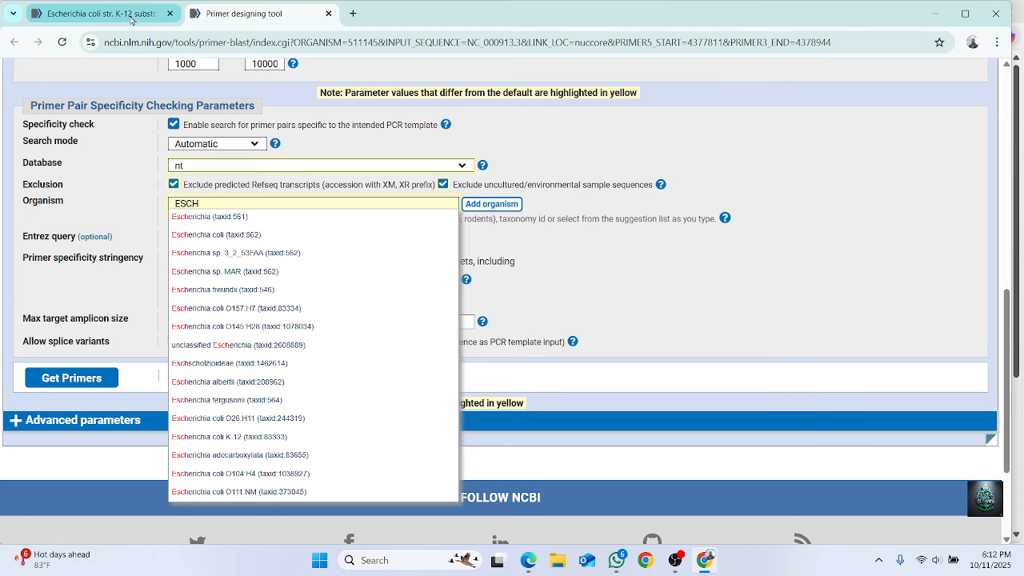
pyautogui.click(237, 438)
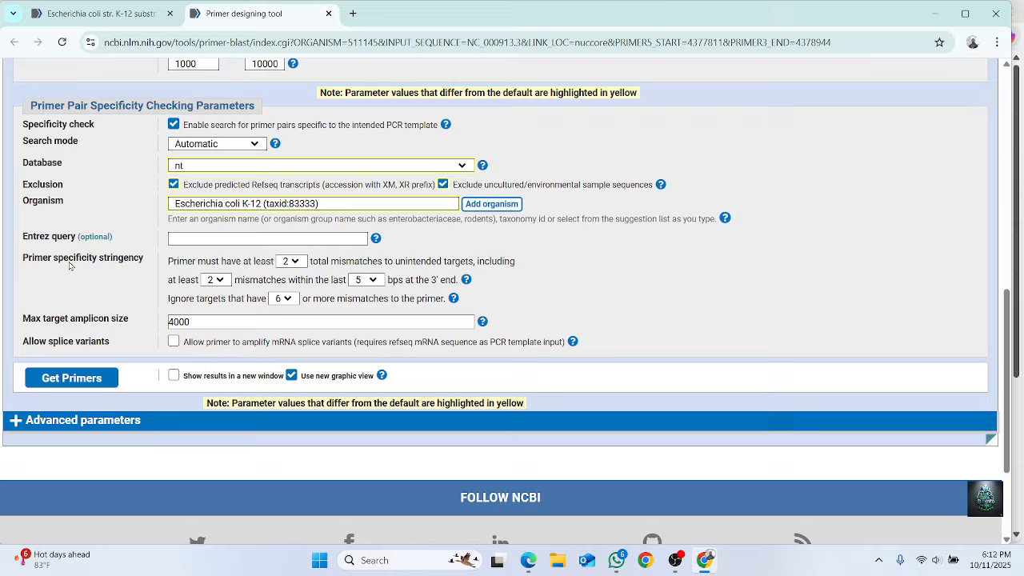
# Set primer specificity stringency to at least 3 total mismatches, at least 3 near the 3' end, ignoring targets with 1 or more mismatches.
pyautogui.click(294, 263)
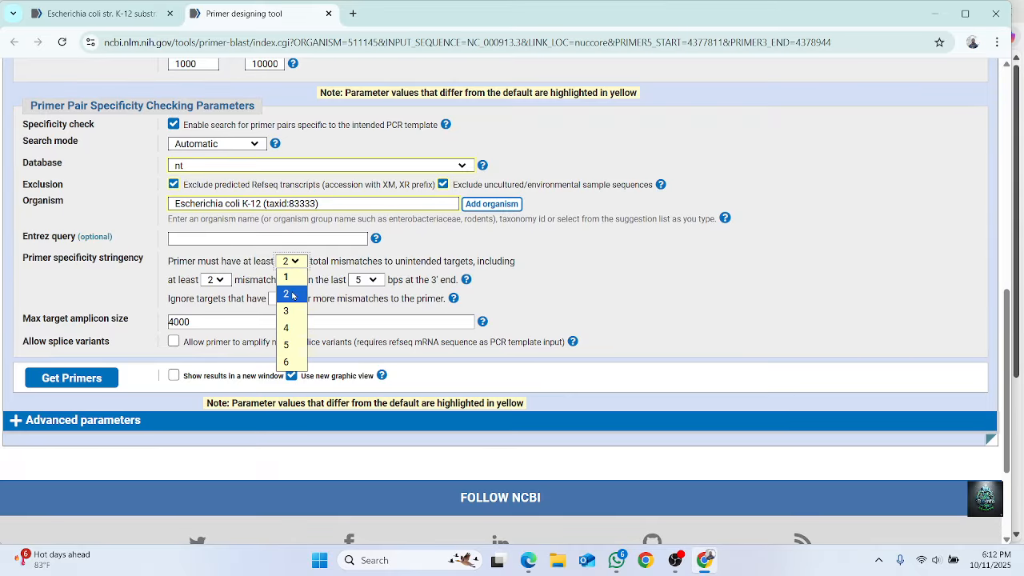
pyautogui.click(284, 309)
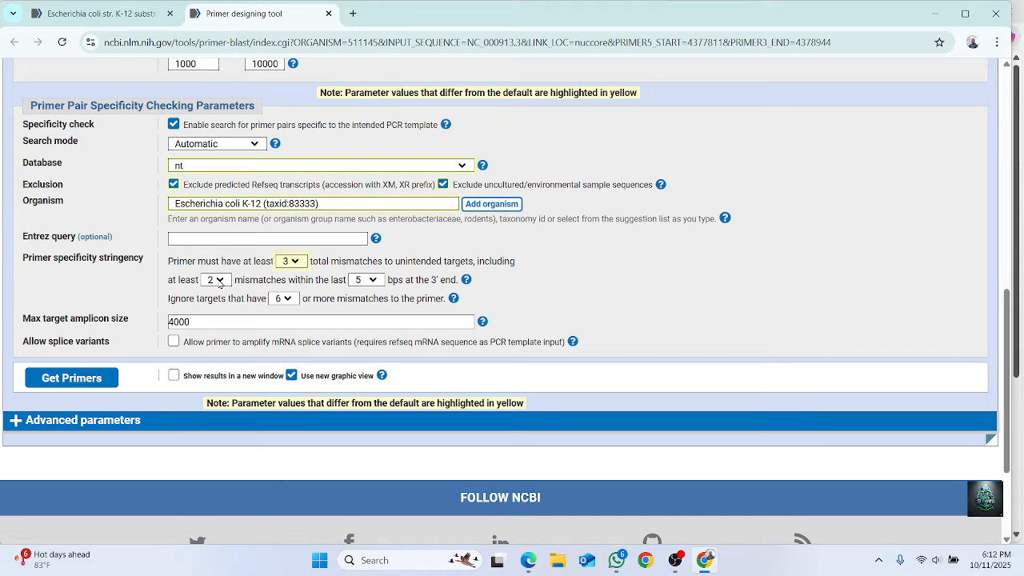
pyautogui.click(220, 282)
pyautogui.click(216, 329)
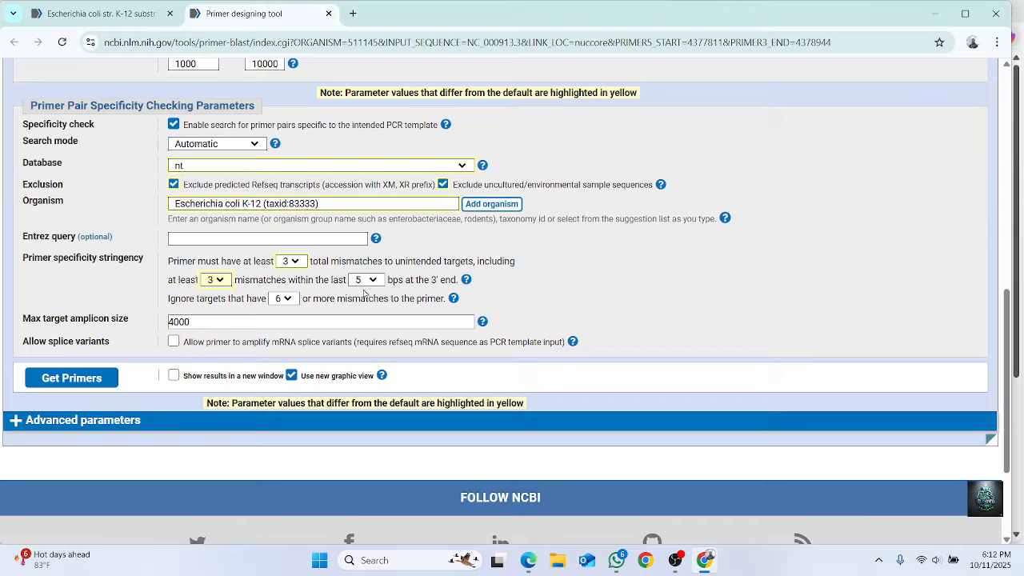
pyautogui.click(284, 298)
pyautogui.click(281, 316)
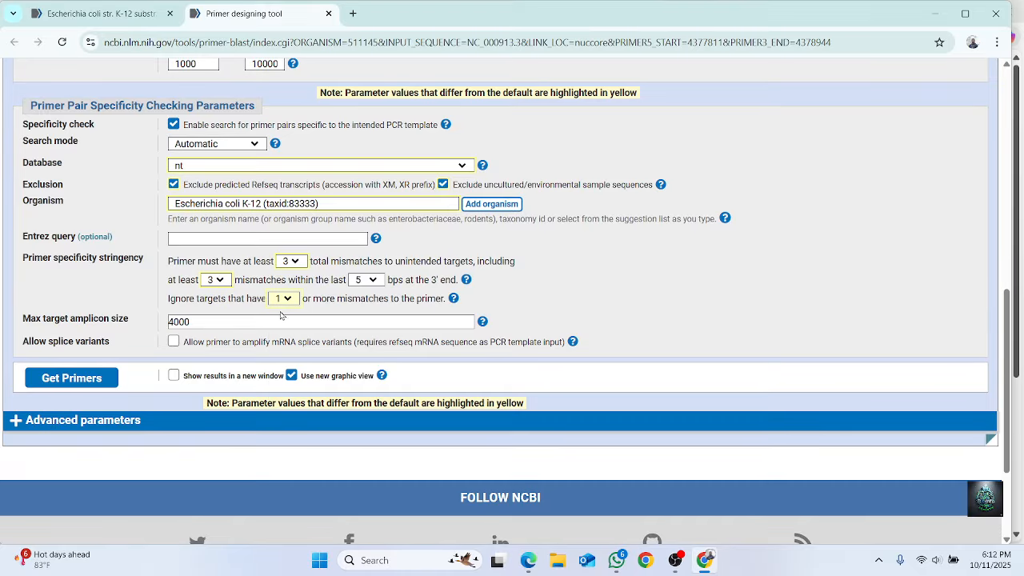
# Expand the advanced parameters and set the maximum number of BLAST sequences to 100000 and the expect (E) value to 100.
pyautogui.scroll(-1, 339, 303)
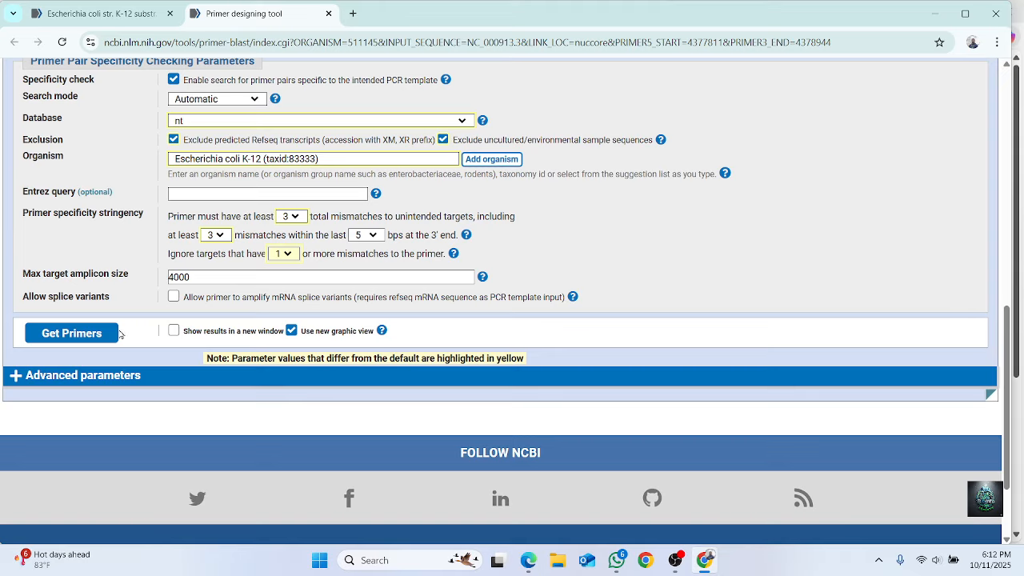
pyautogui.scroll(-1, 213, 310)
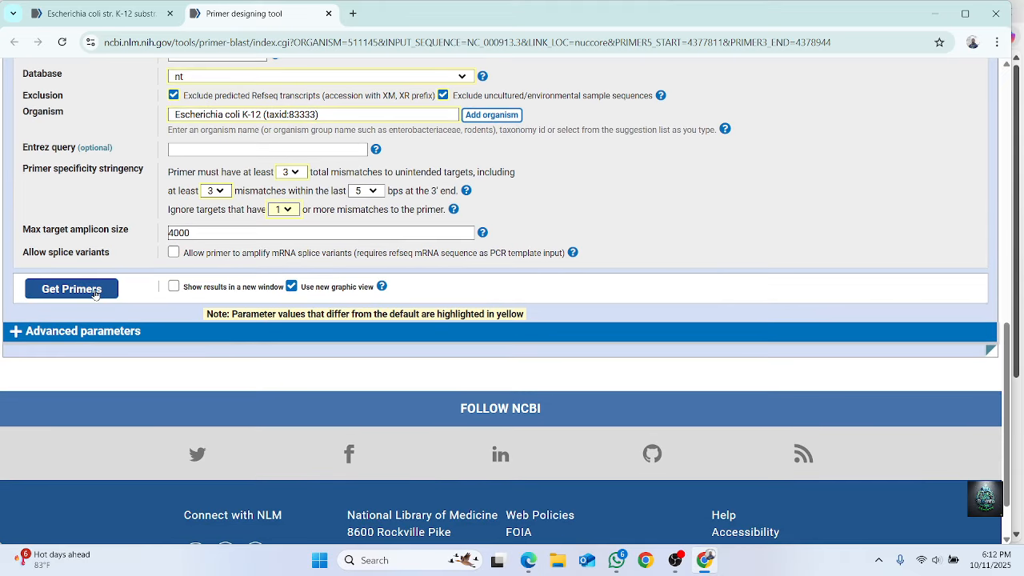
pyautogui.click(41, 335)
pyautogui.scroll(-2, 107, 267)
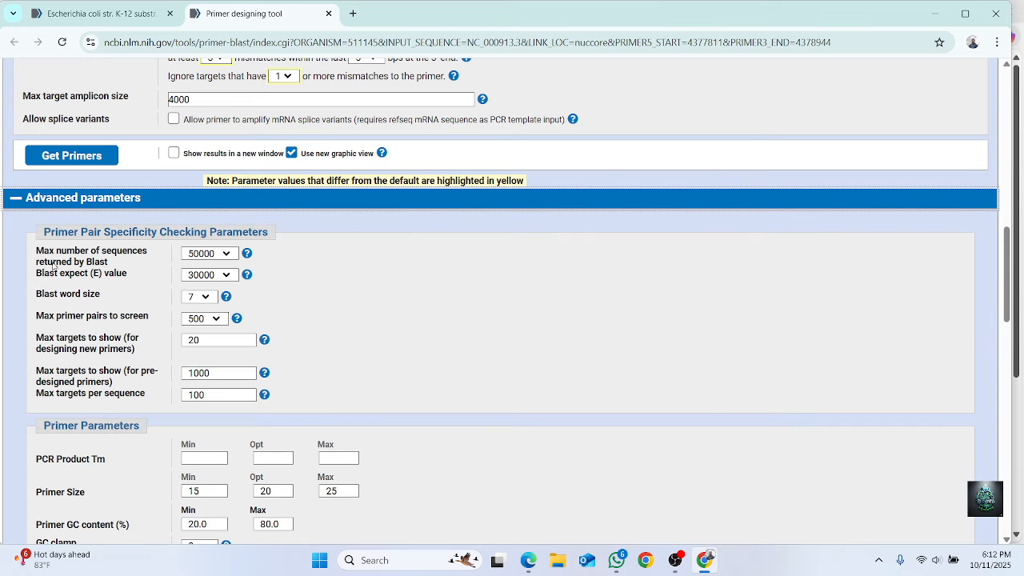
pyautogui.click(215, 256)
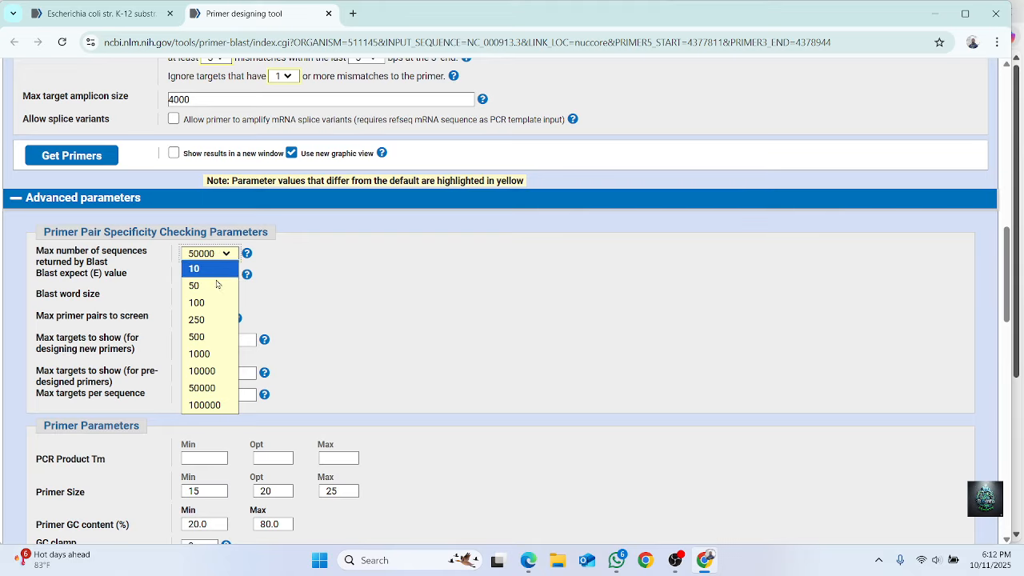
pyautogui.click(211, 406)
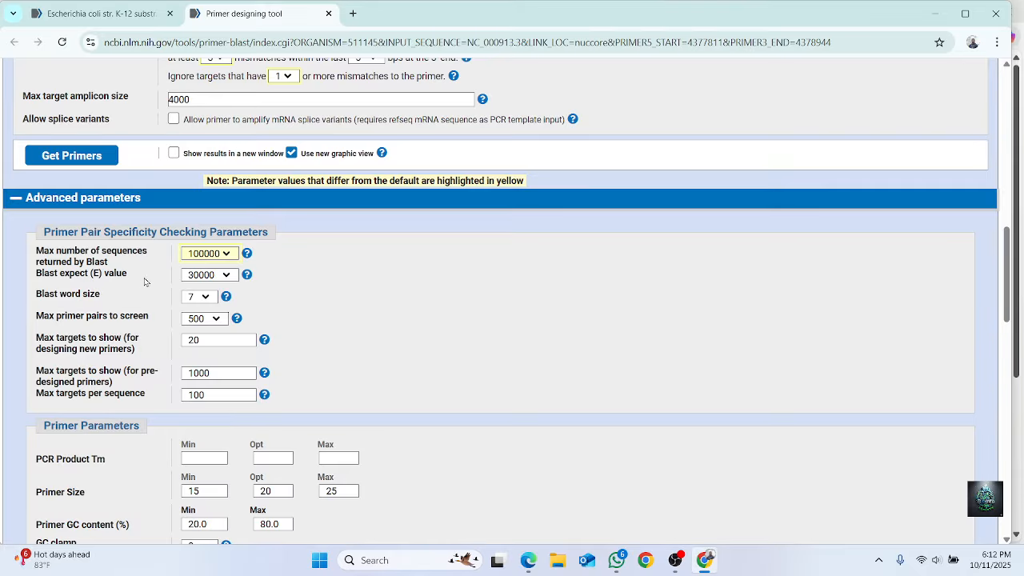
pyautogui.click(206, 277)
pyautogui.click(207, 293)
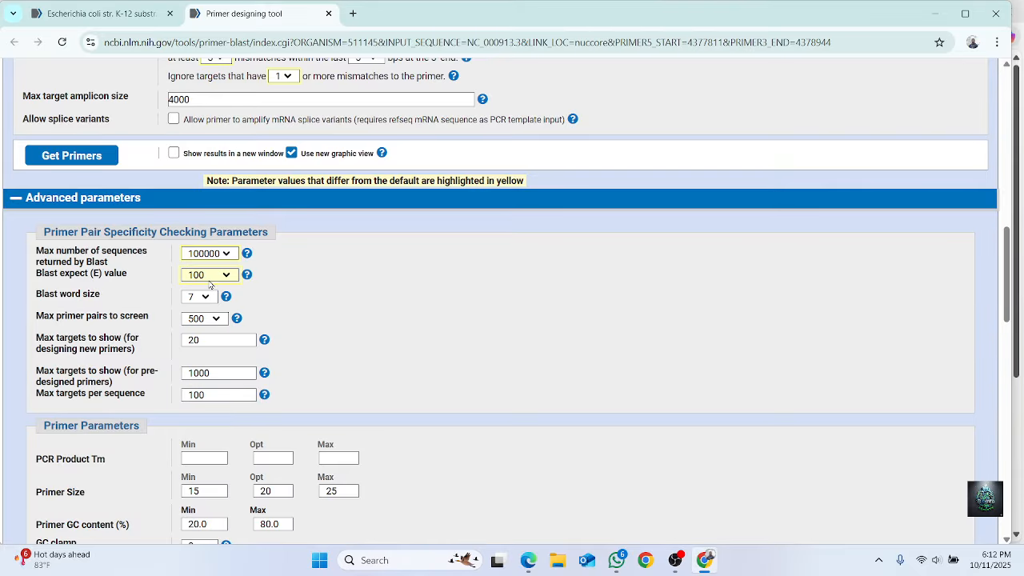
# Set the primer size to a minimum of 18 and a maximum of 24 in the advanced primer parameters.
pyautogui.scroll(-1, 206, 272)
pyautogui.scroll(-5, 205, 273)
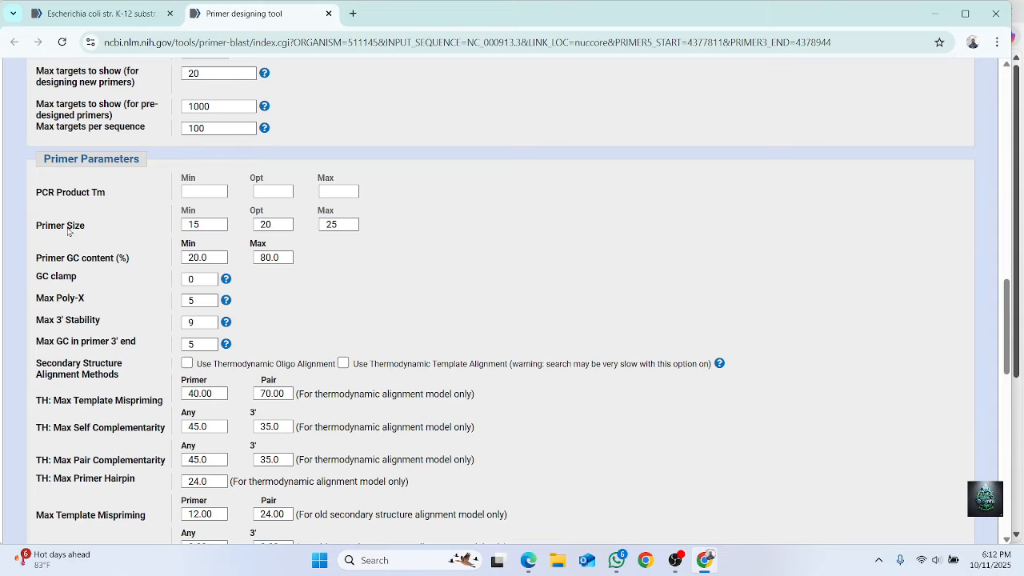
pyautogui.moveTo(36, 226); pyautogui.dragTo(85, 228)
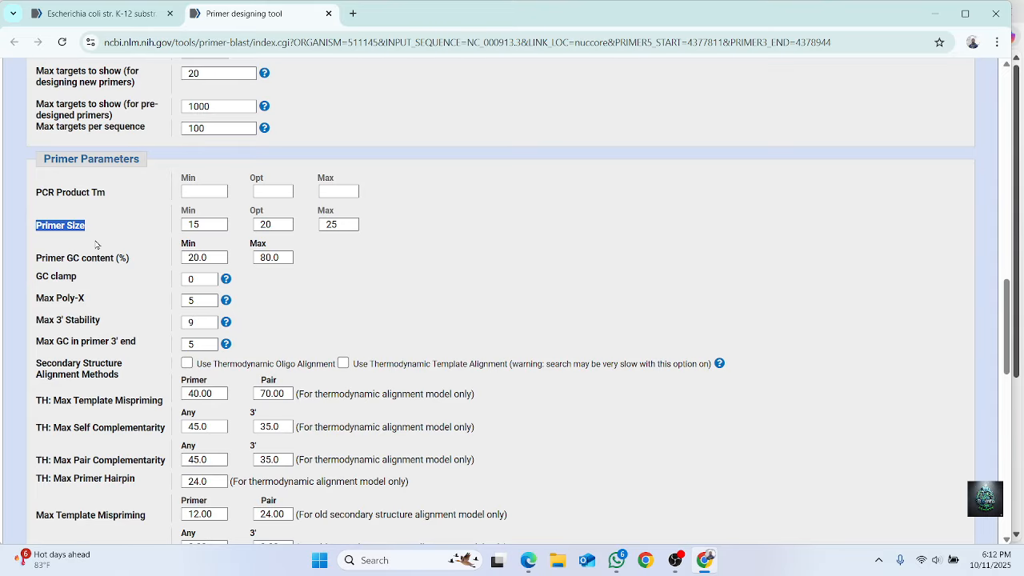
pyautogui.click(190, 240)
pyautogui.click(197, 224)
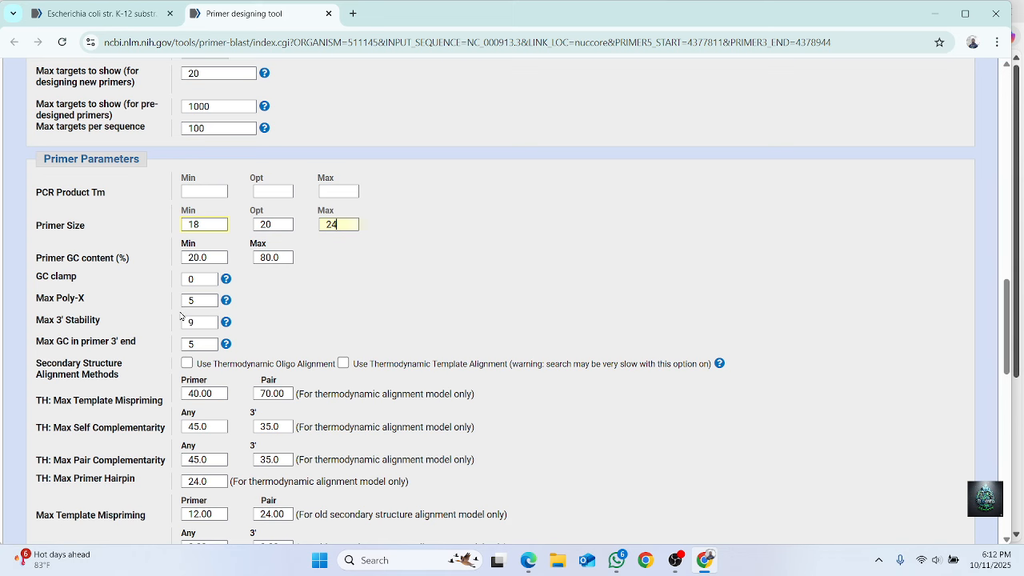
# Set the primer GC content to 40.0–60.0% and the maximum GC in the primer 3' end to 3.
pyautogui.click(197, 257)
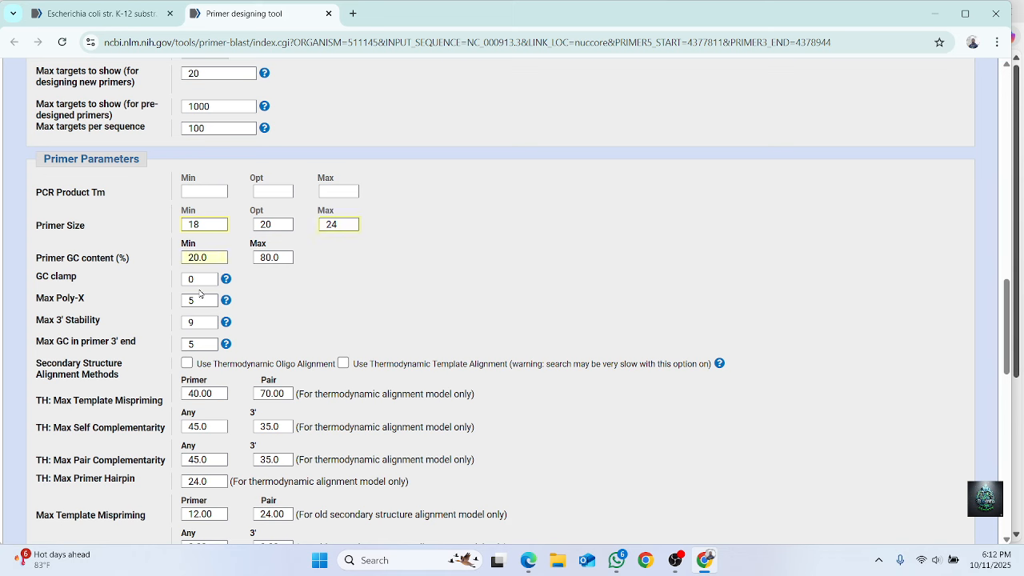
pyautogui.press('BackSpace')
pyautogui.press('BackSpace')
pyautogui.write('40')
pyautogui.click(265, 257)
pyautogui.press('BackSpace')
pyautogui.write('6')
pyautogui.scroll(-1, 264, 300)
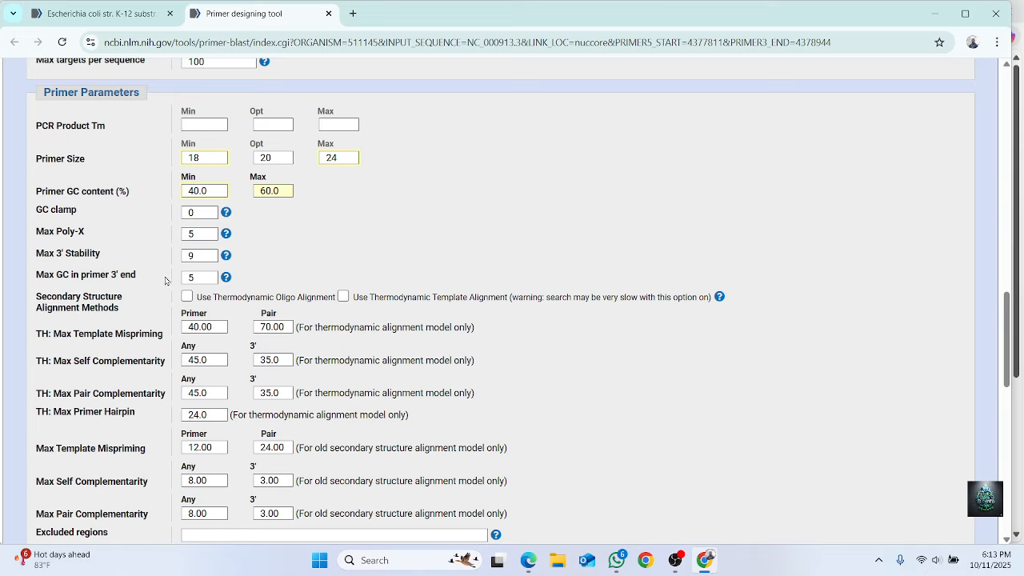
pyautogui.click(191, 278)
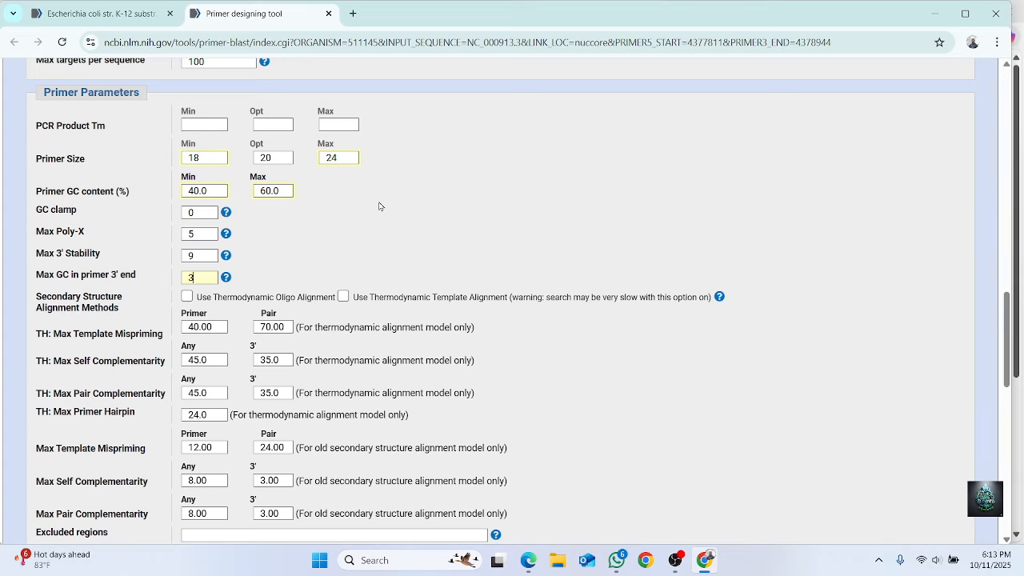
# Require that primer binding sites contain no known SNP and choose to show the results in a new window.
pyautogui.scroll(-5, 380, 207)
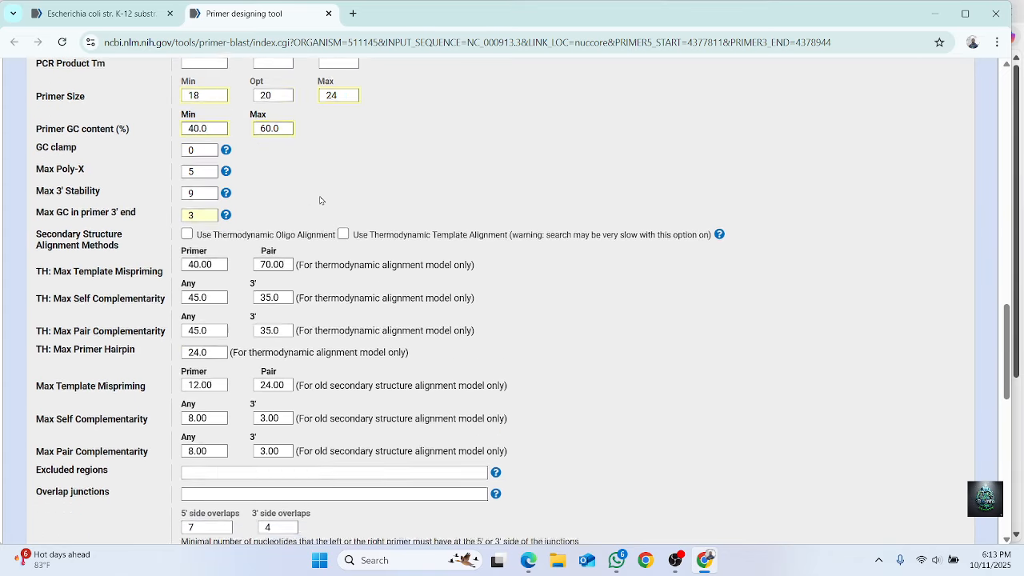
pyautogui.scroll(-6, 317, 196)
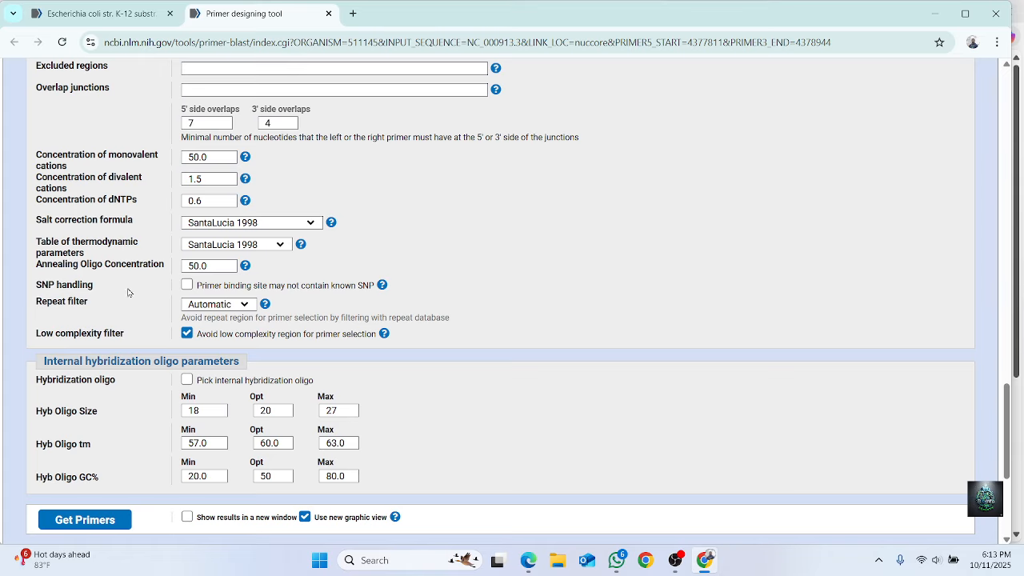
pyautogui.click(186, 285)
pyautogui.scroll(-5, 381, 242)
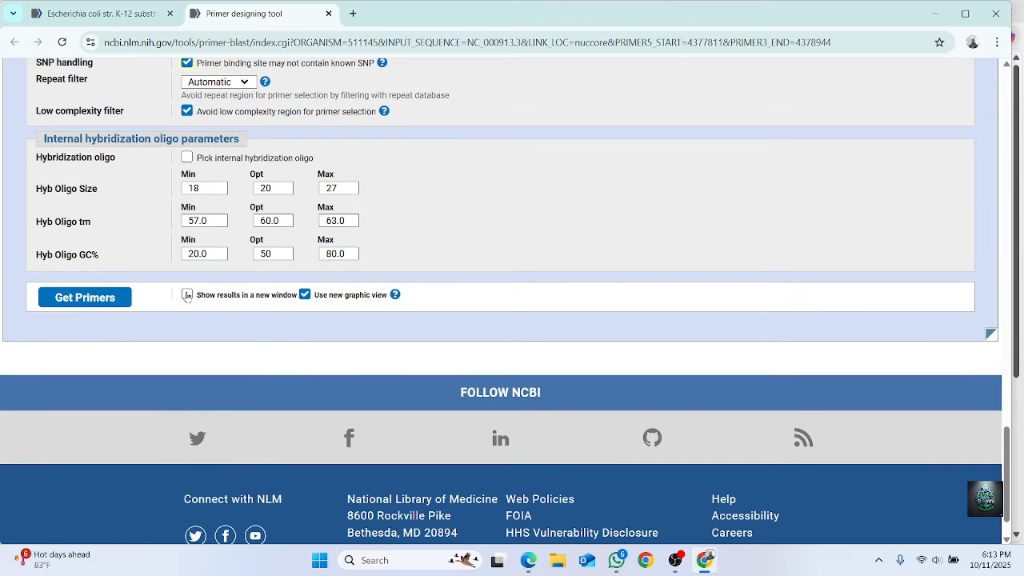
pyautogui.click(187, 295)
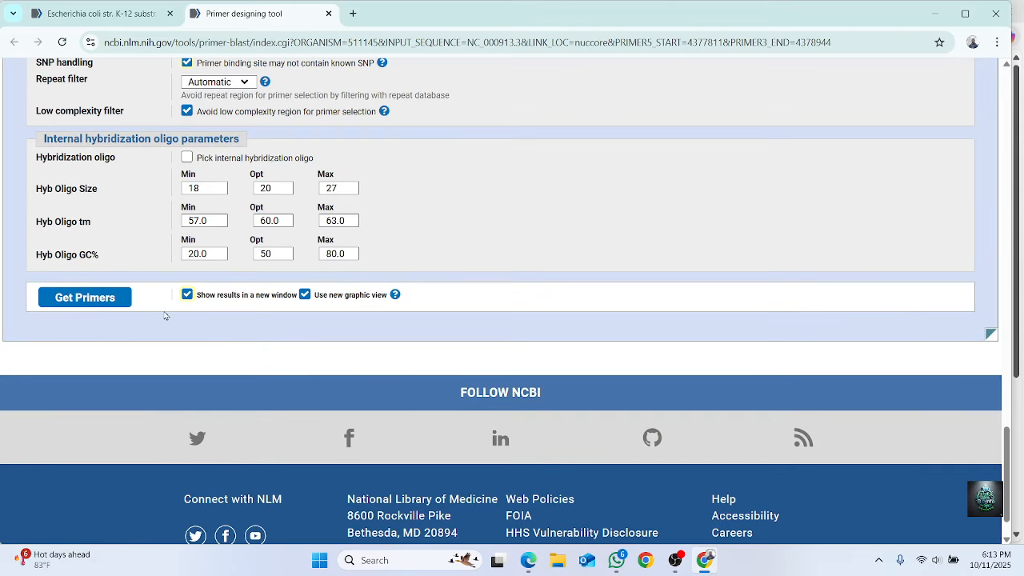
# Start the primer search with the configured parameters and review the list of sequences highly similar to the PCR template.
pyautogui.click(85, 298)
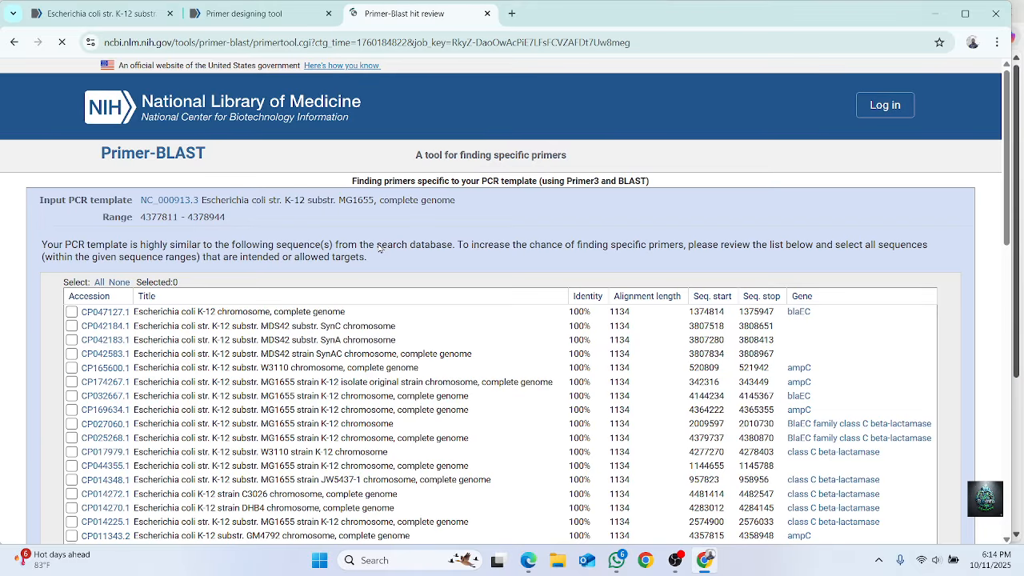
pyautogui.scroll(-3, 377, 376)
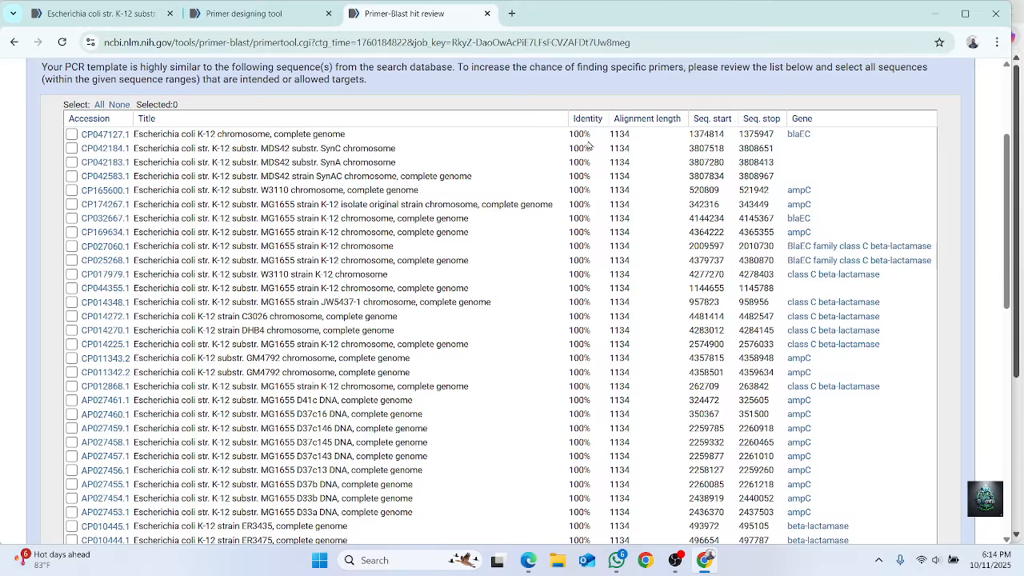
pyautogui.scroll(-6, 617, 149)
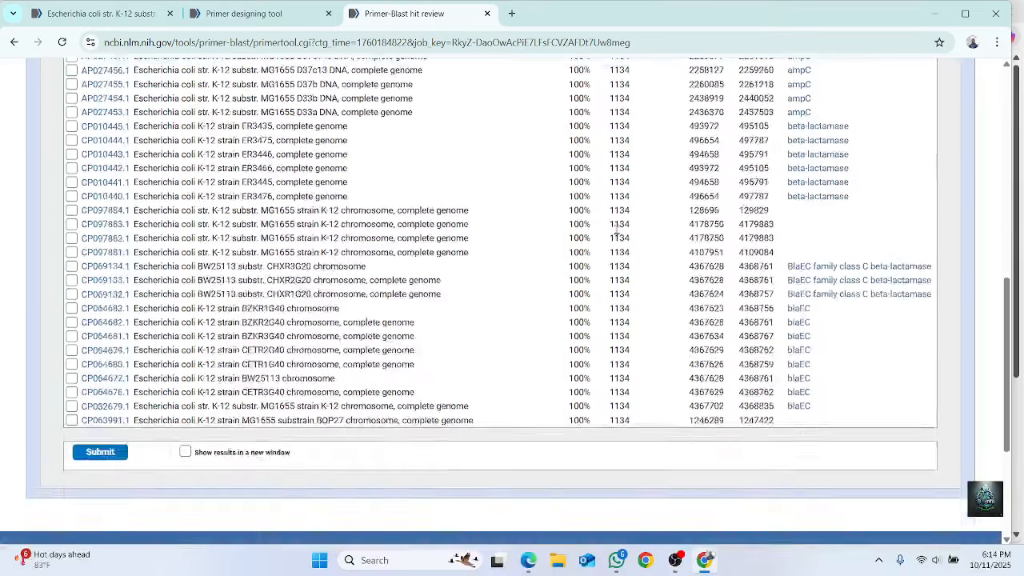
pyautogui.scroll(10, 616, 230)
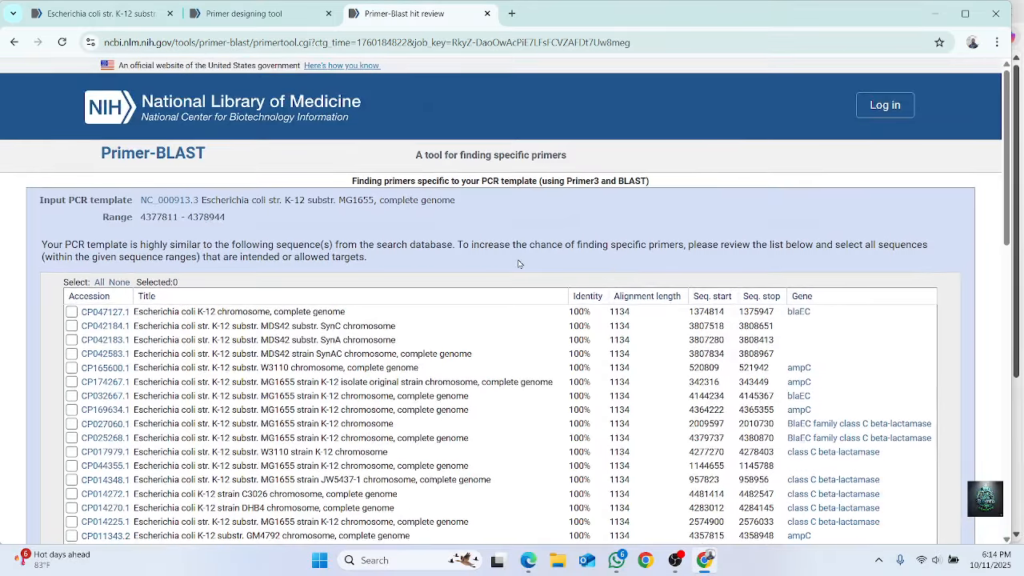
# Accept all listed similar sequences as intended targets and submit them with the results shown in a new window.
pyautogui.click(100, 282)
pyautogui.scroll(-9, 105, 285)
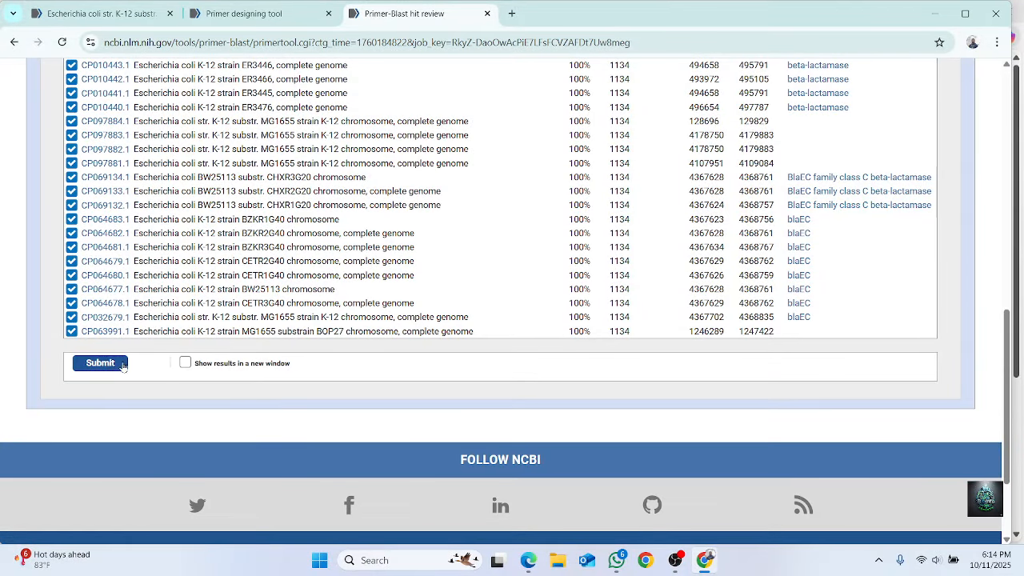
pyautogui.click(186, 362)
pyautogui.click(102, 365)
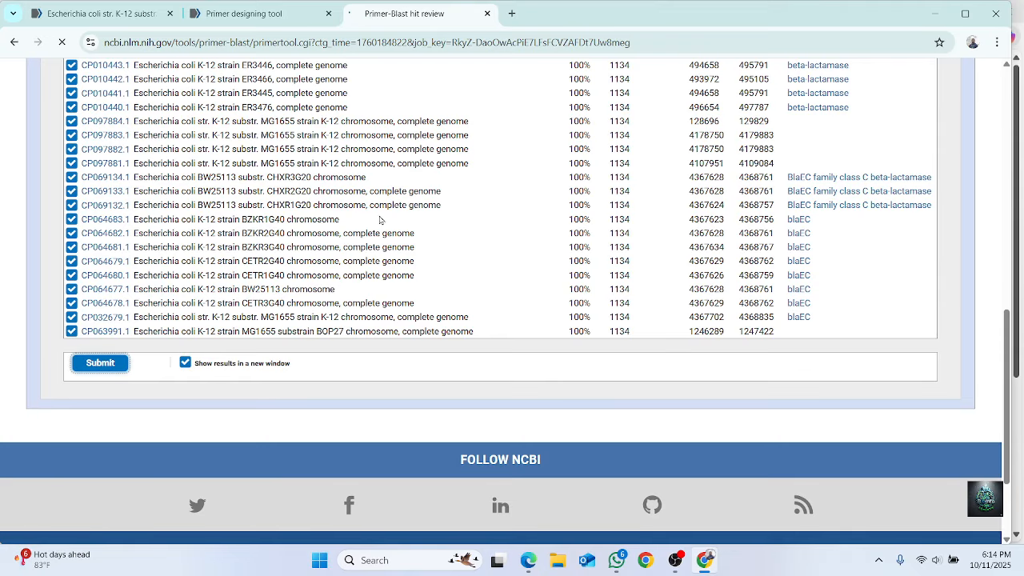
pyautogui.scroll(5, 352, 221)
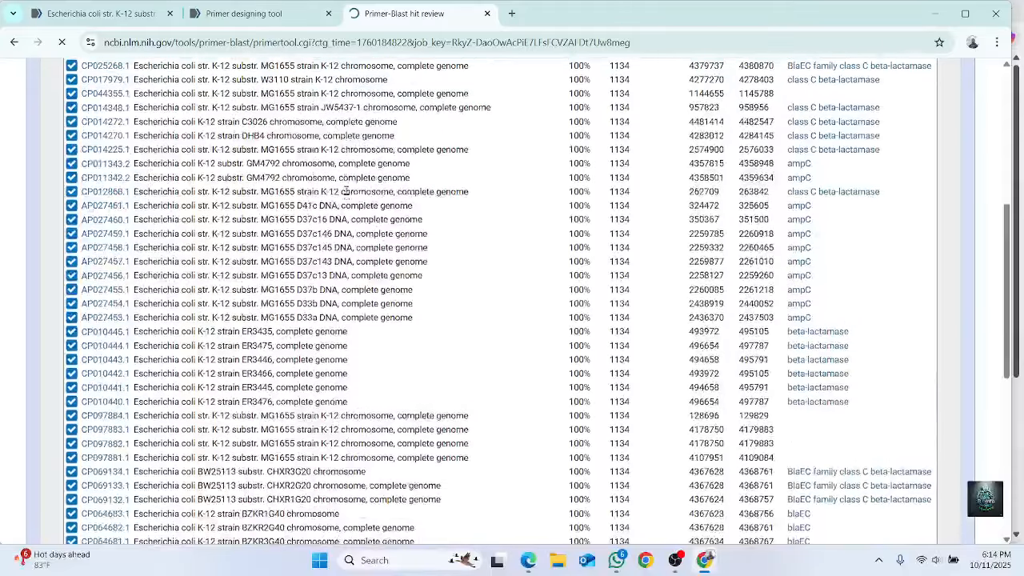
pyautogui.scroll(-3, 344, 176)
pyautogui.scroll(-1, 448, 181)
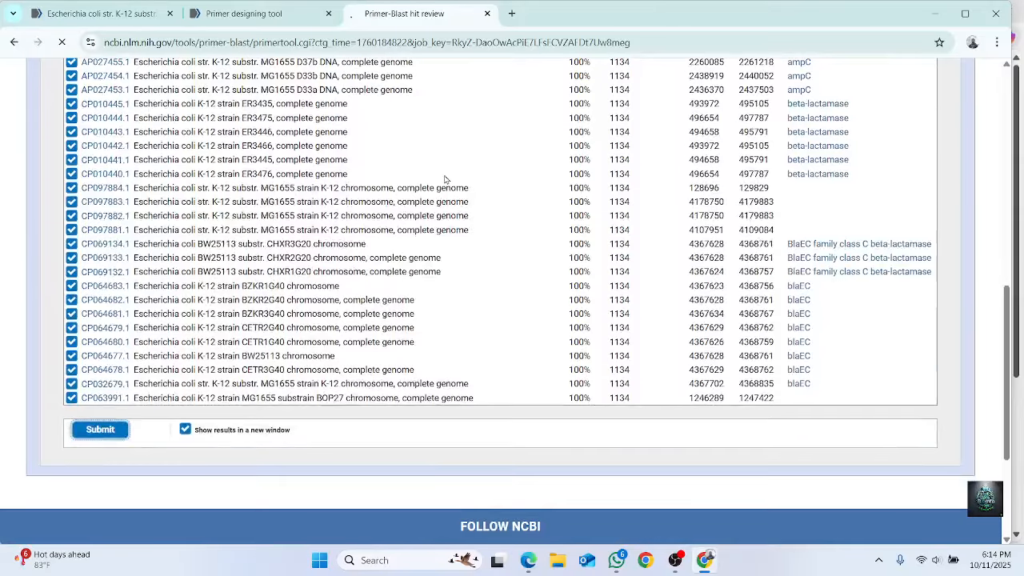
pyautogui.scroll(-1, 460, 169)
pyautogui.scroll(5, 452, 156)
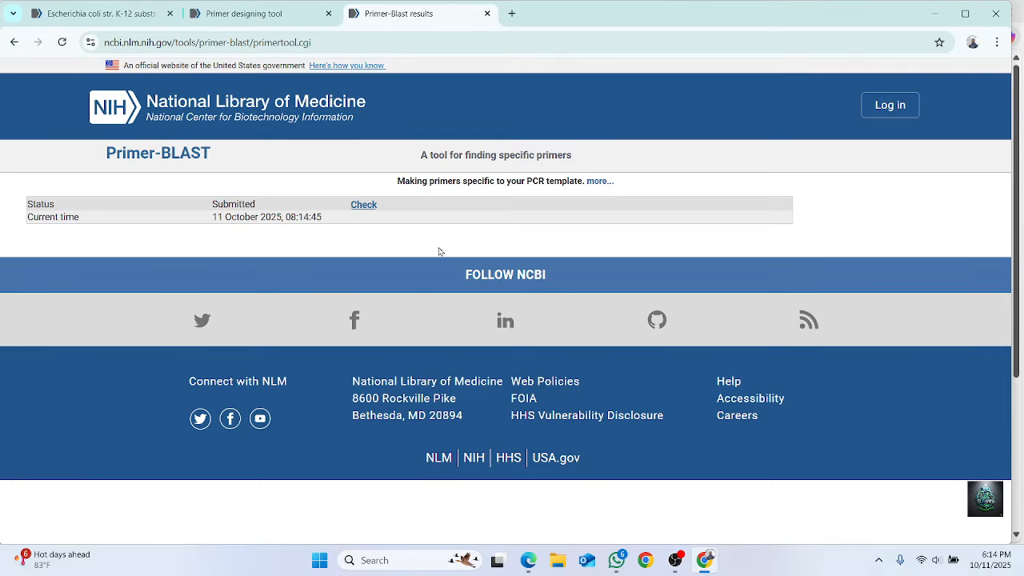
# Switch to Microsoft Edge and open the finished Primer-BLAST results for template NC_000913.3.
pyautogui.click(528, 560)
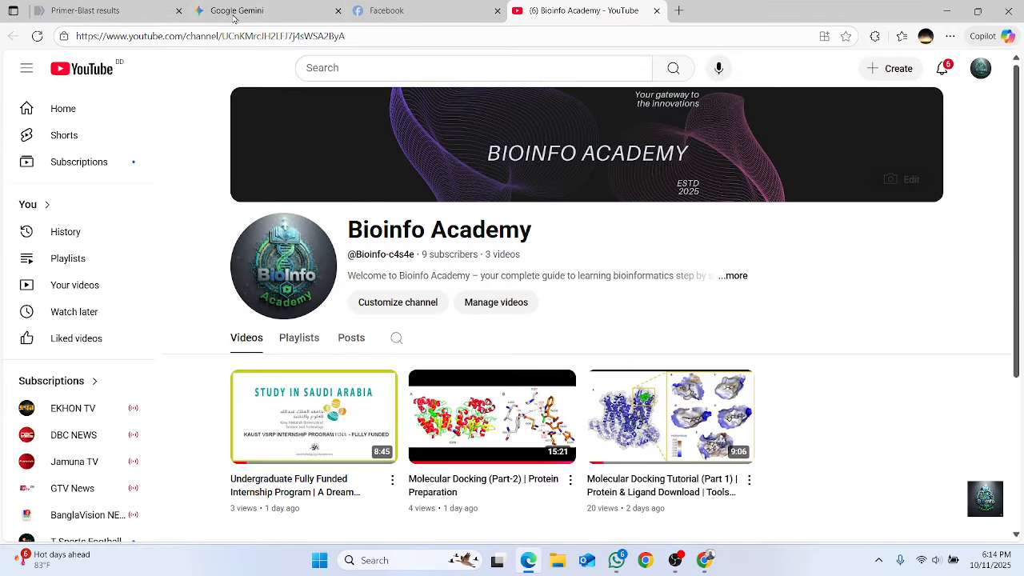
pyautogui.click(136, 10)
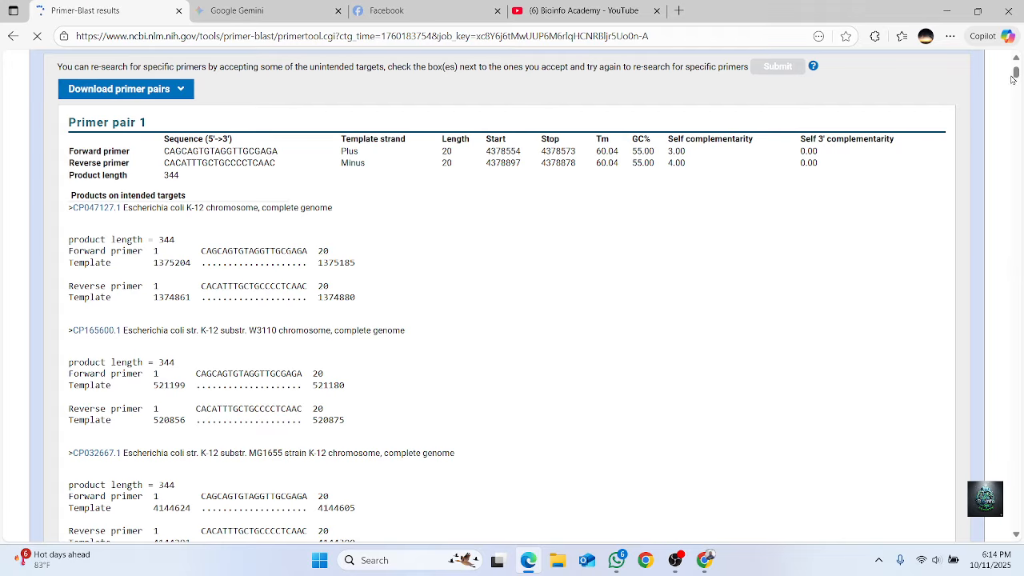
pyautogui.moveTo(1015, 76); pyautogui.dragTo(1019, 59)
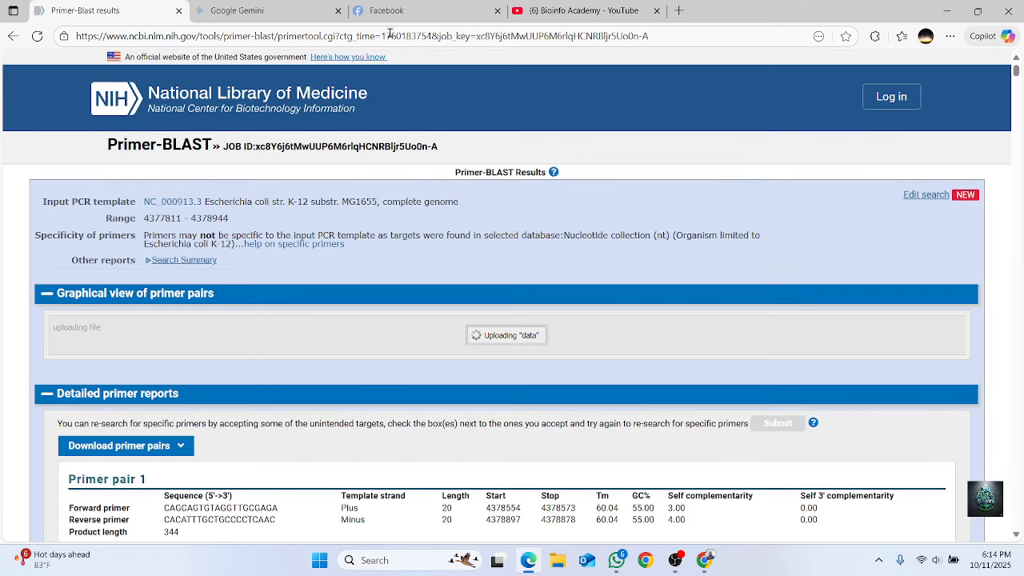
pyautogui.click(707, 562)
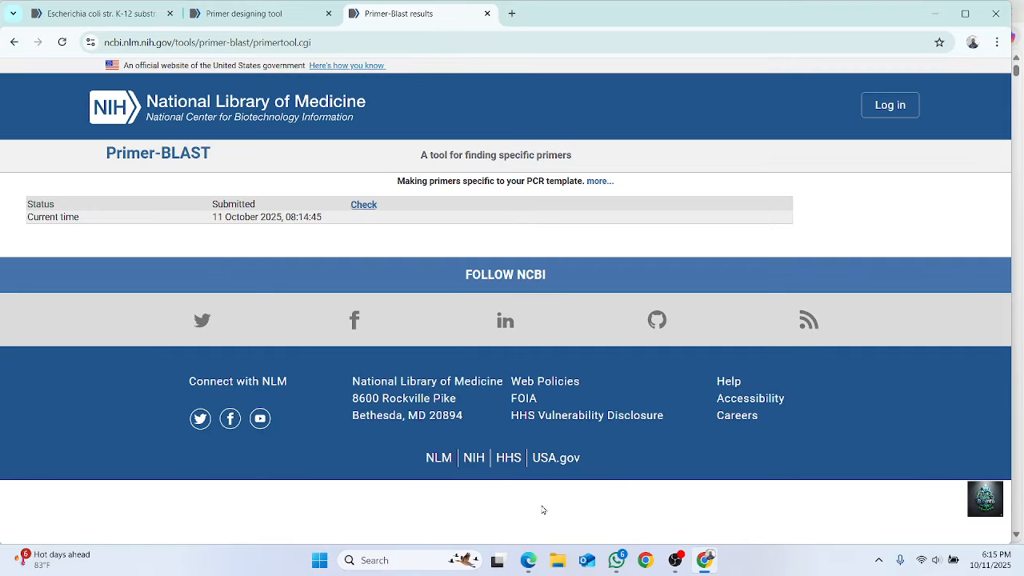
pyautogui.click(529, 560)
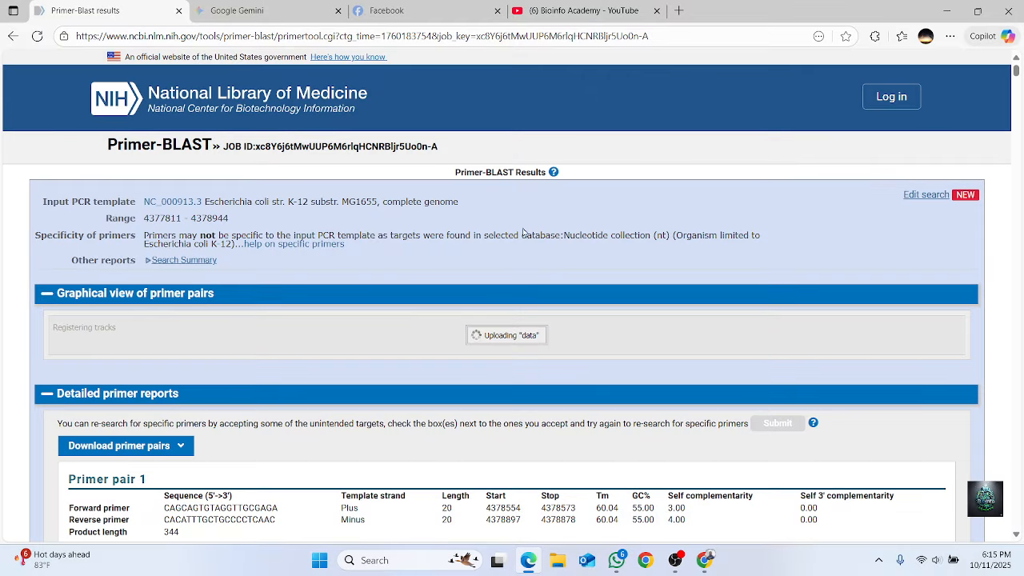
# Examine the graphical view of primer pairs to see where each pair lies along the ampC gene.
pyautogui.scroll(-1, 566, 208)
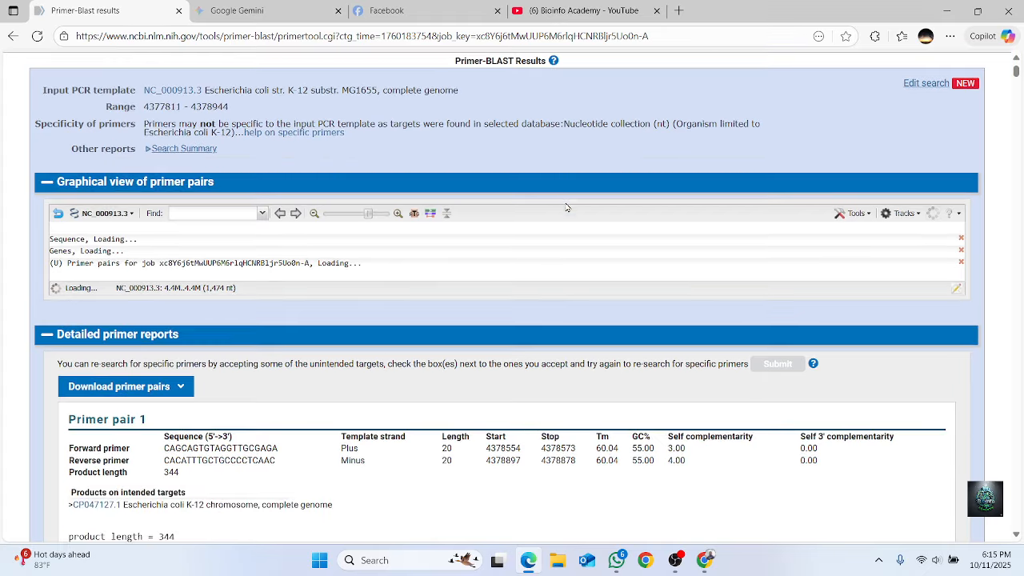
pyautogui.scroll(-2, 566, 208)
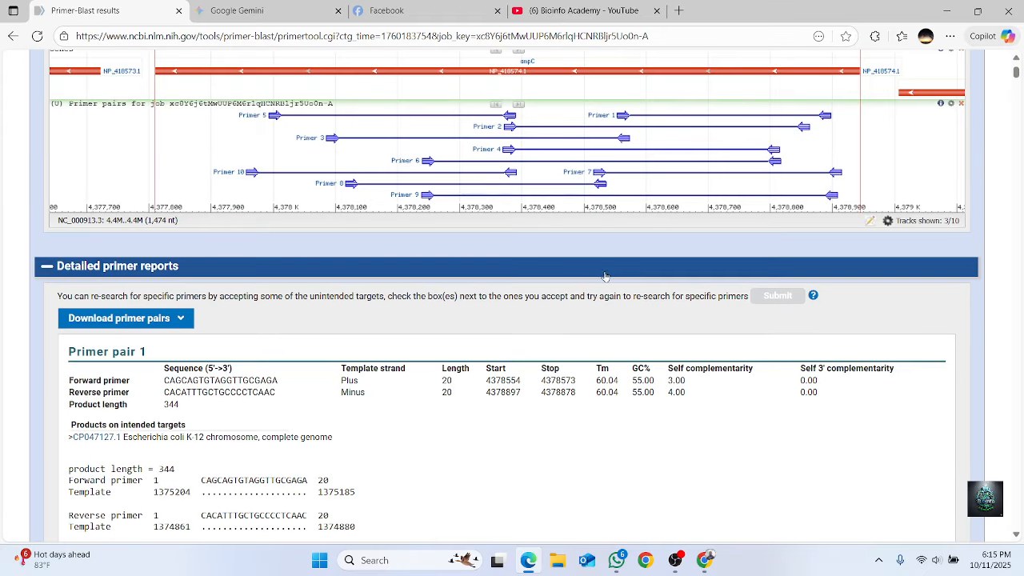
pyautogui.scroll(2, 324, 217)
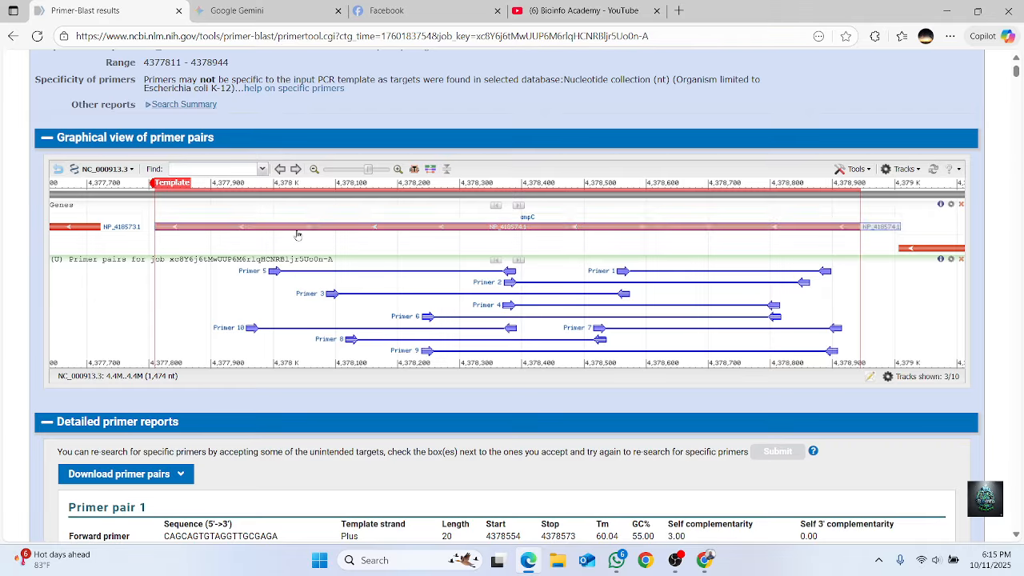
pyautogui.moveTo(528, 230)
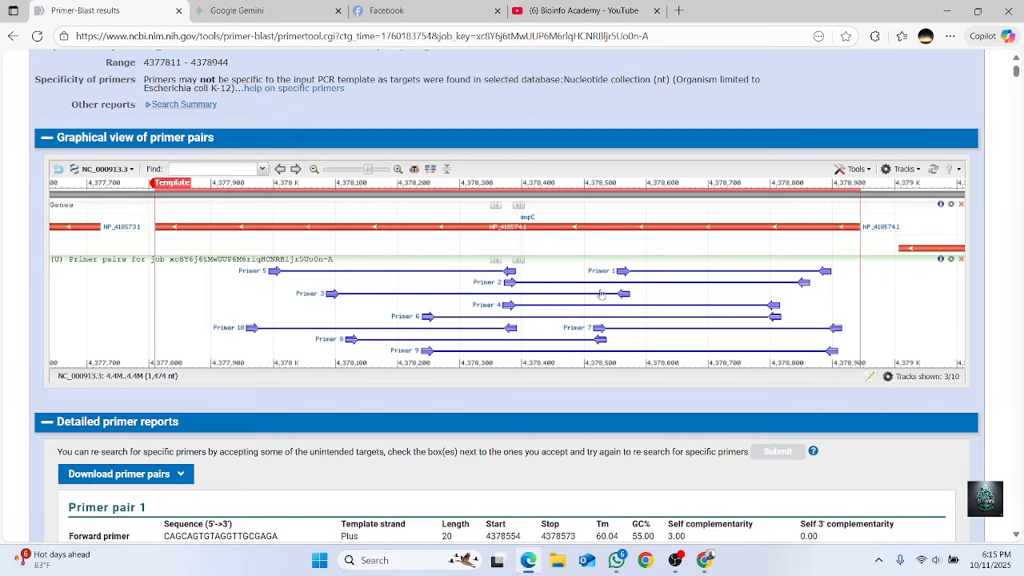
pyautogui.moveTo(623, 273)
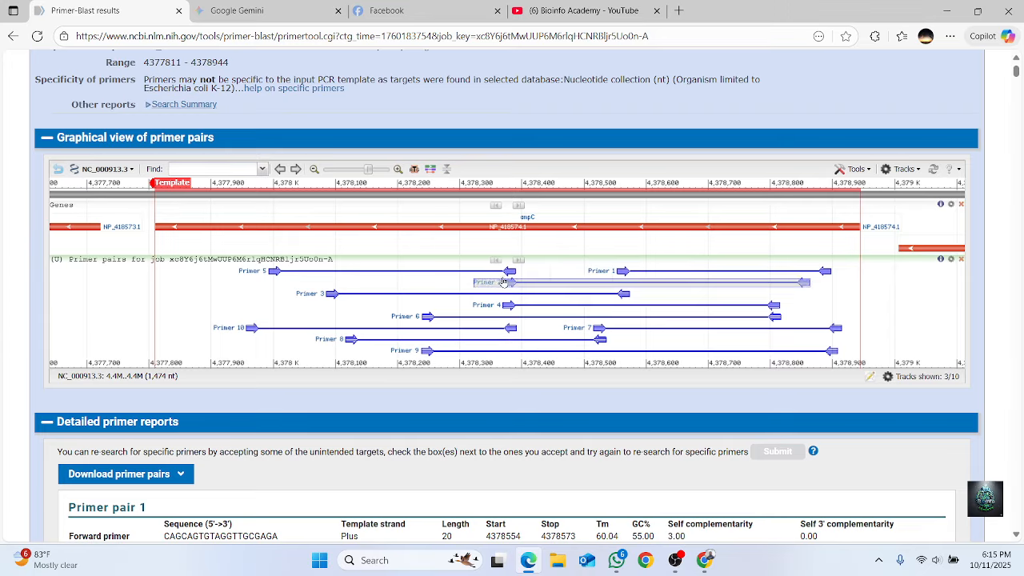
pyautogui.scroll(-3, 504, 282)
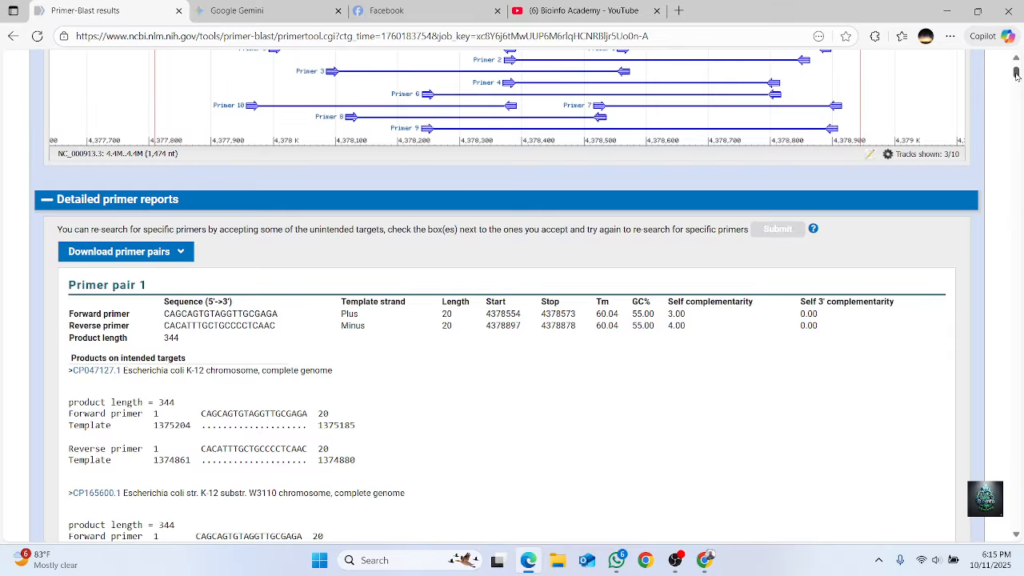
pyautogui.moveTo(1016, 74)
pyautogui.mouseDown()
pyautogui.moveTo(1022, 480)
pyautogui.moveTo(1009, 233)
pyautogui.moveTo(1022, 68)
pyautogui.mouseUp()
# Examine primer pair 1's lengths and self complementarity values in the detailed report, and its location in the graphical view.
pyautogui.scroll(-5, 524, 321)
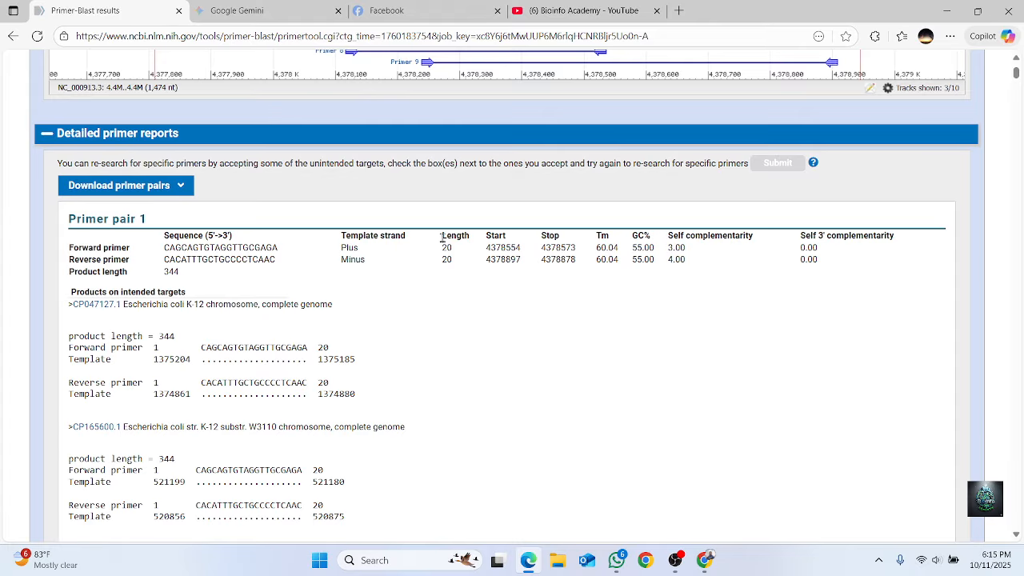
pyautogui.moveTo(442, 237); pyautogui.dragTo(452, 263)
pyautogui.click(404, 306)
pyautogui.click(446, 302)
pyautogui.moveTo(678, 236); pyautogui.dragTo(710, 248)
pyautogui.click(697, 316)
pyautogui.scroll(3, 282, 261)
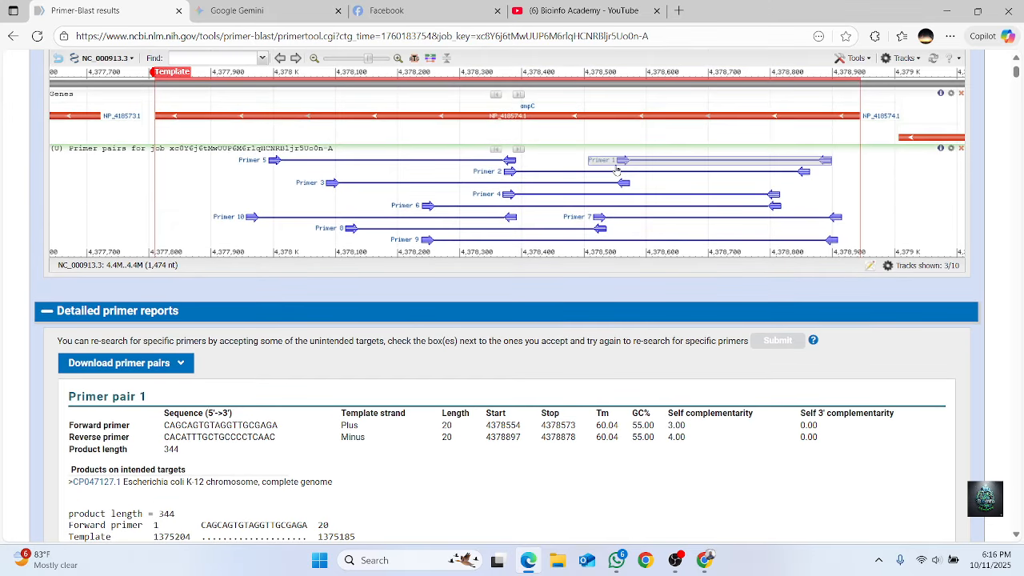
pyautogui.moveTo(615, 165)
pyautogui.scroll(-2, 672, 369)
pyautogui.moveTo(1017, 75); pyautogui.dragTo(1016, 74)
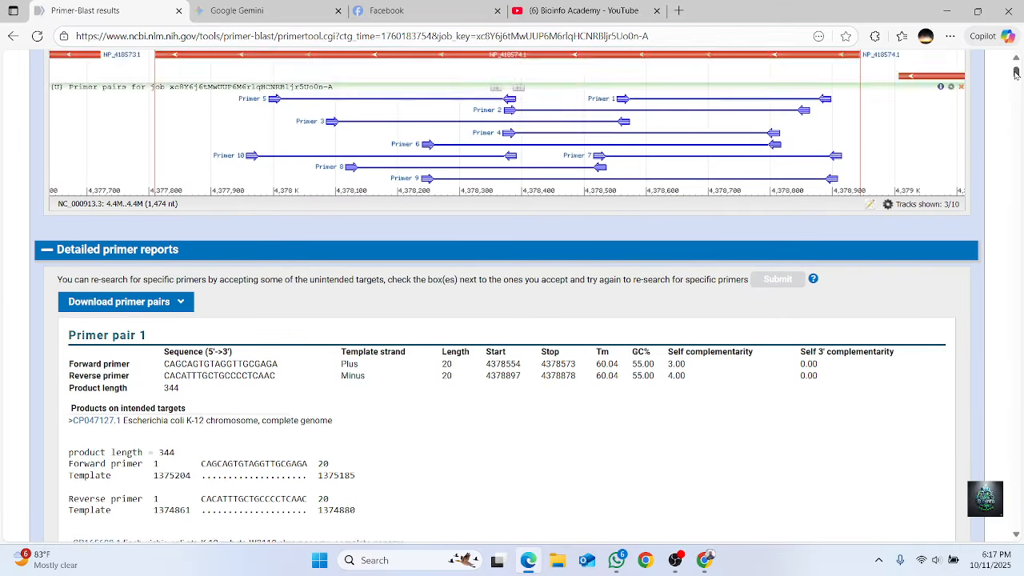
# Examine primer pair 2's product length and the reverse primer's self complementarity, dismissing the Outlook notification.
pyautogui.scroll(-15, 513, 256)
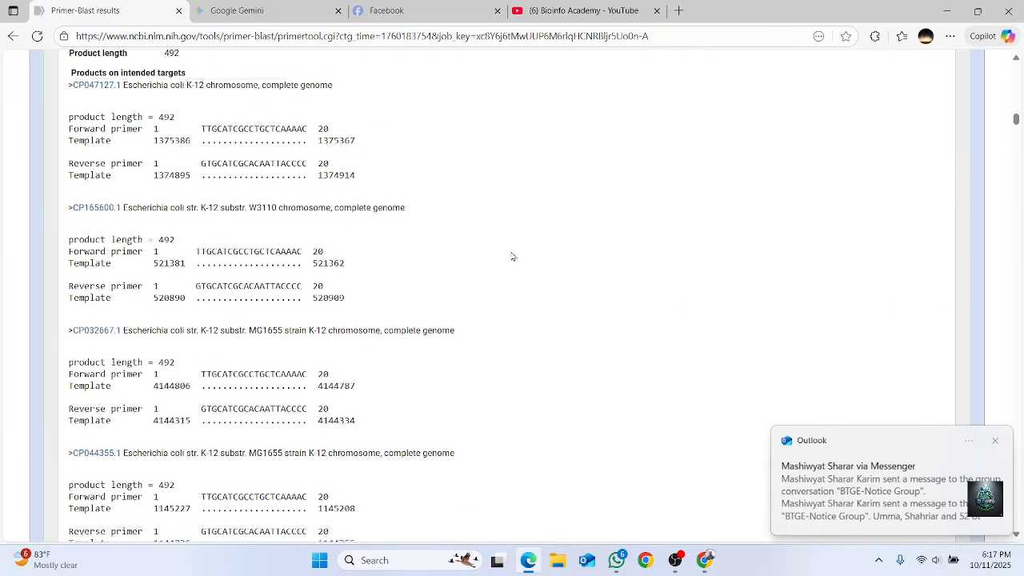
pyautogui.scroll(4, 512, 256)
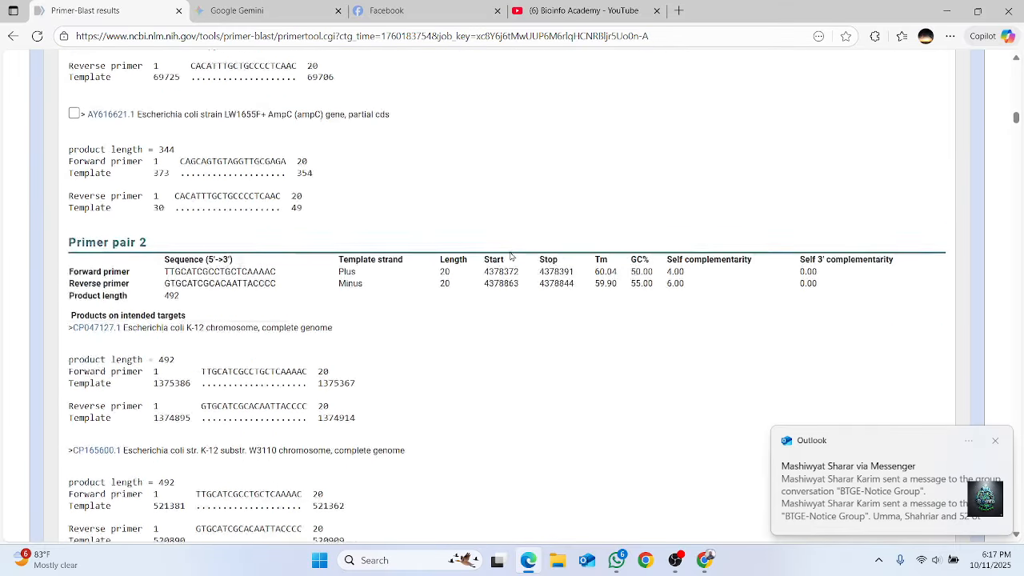
pyautogui.click(996, 442)
pyautogui.scroll(-1, 266, 348)
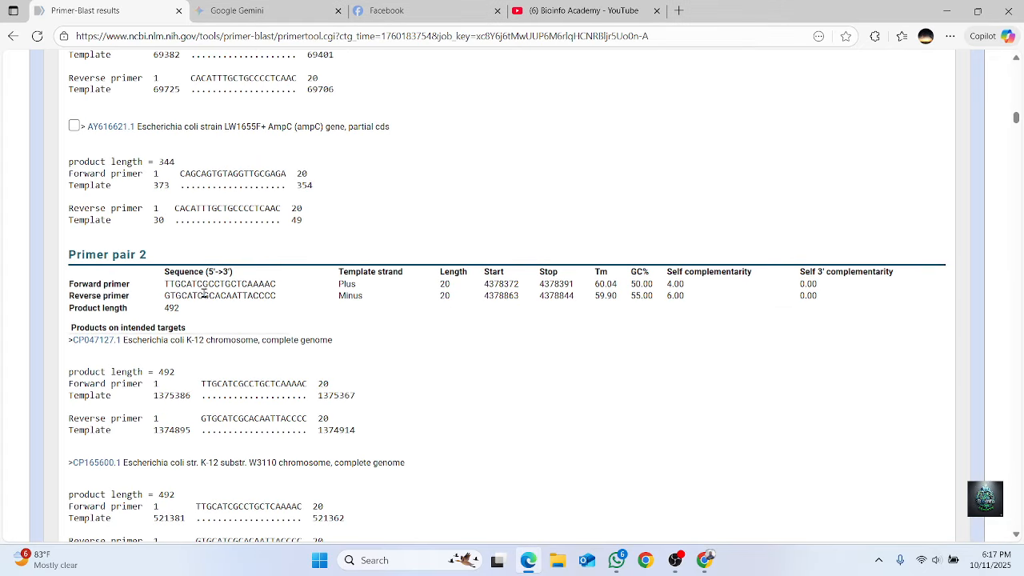
pyautogui.moveTo(168, 308); pyautogui.dragTo(204, 313)
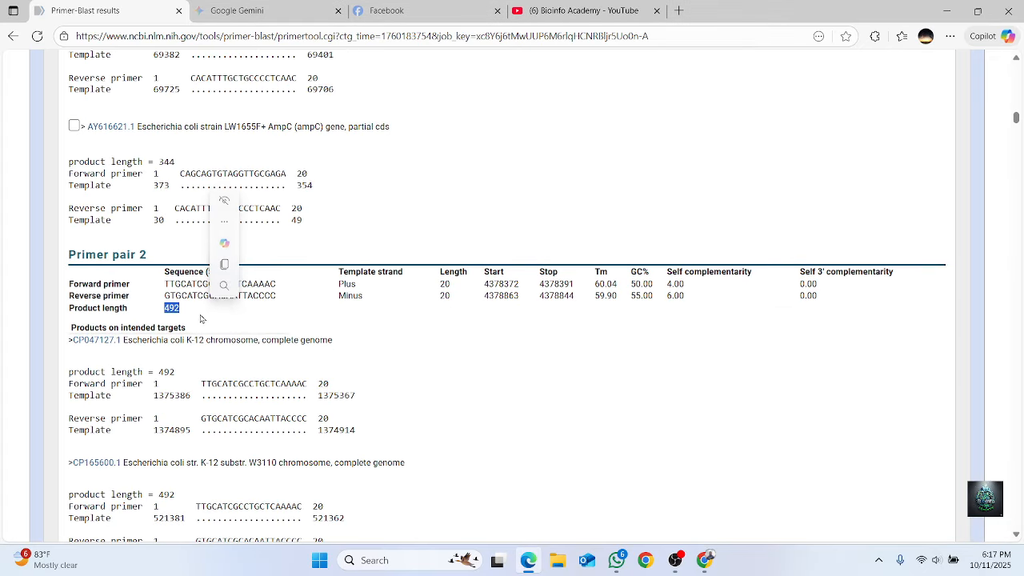
pyautogui.click(202, 328)
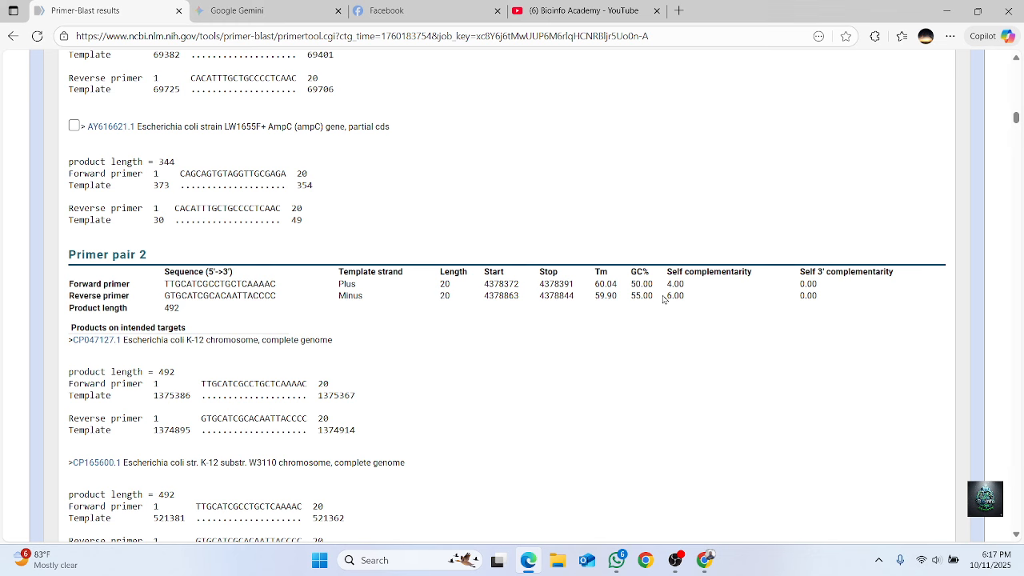
pyautogui.moveTo(670, 296); pyautogui.dragTo(679, 298)
pyautogui.click(678, 333)
pyautogui.moveTo(668, 298); pyautogui.dragTo(688, 298)
pyautogui.click(865, 210)
# Compare the self complementarity and self 3' complementarity values of the remaining primer pairs, through primer pair 10.
pyautogui.moveTo(1017, 120); pyautogui.dragTo(1017, 162)
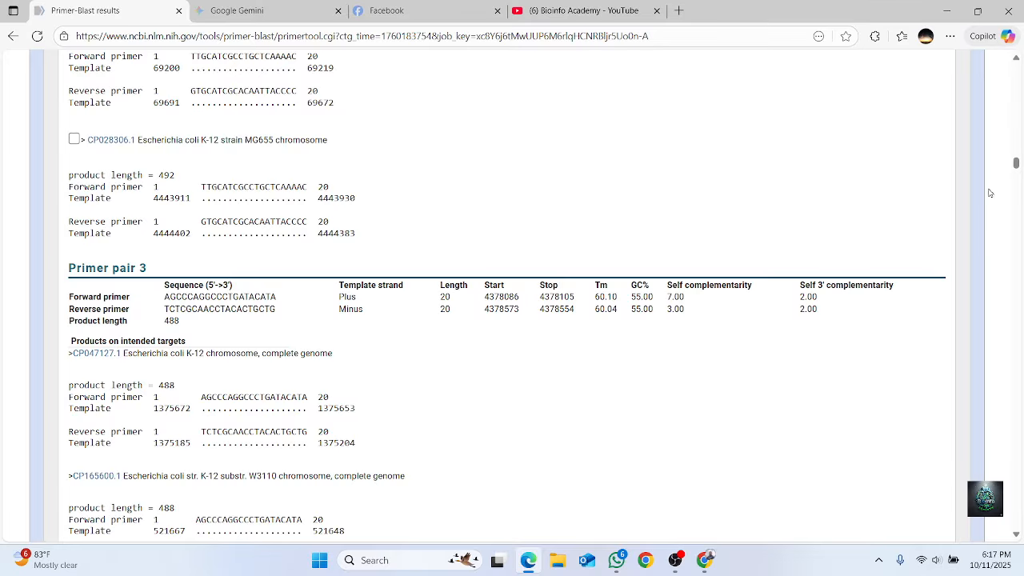
pyautogui.moveTo(1016, 164); pyautogui.dragTo(1016, 252)
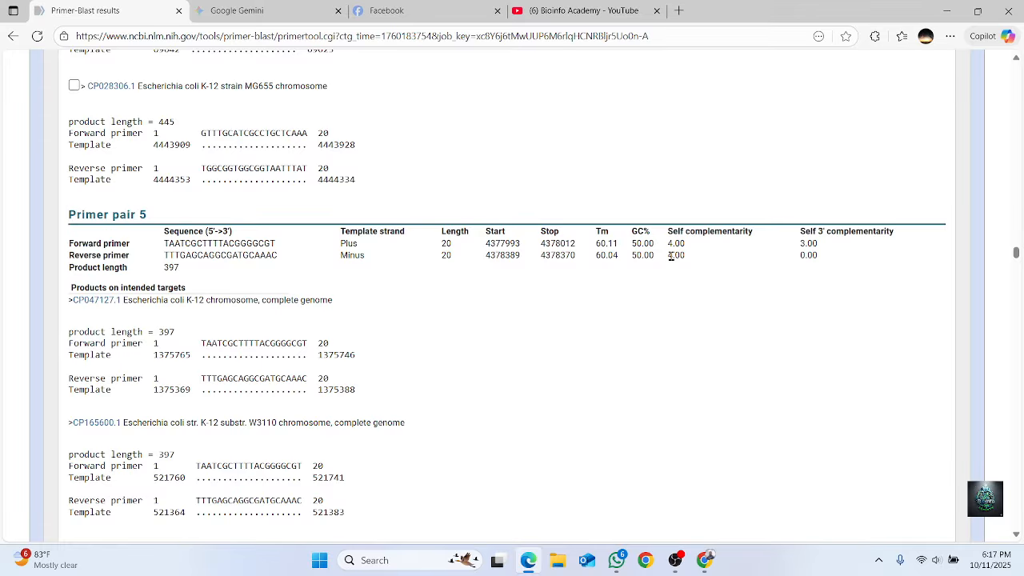
pyautogui.moveTo(1017, 254); pyautogui.dragTo(1019, 476)
pyautogui.scroll(2, 743, 304)
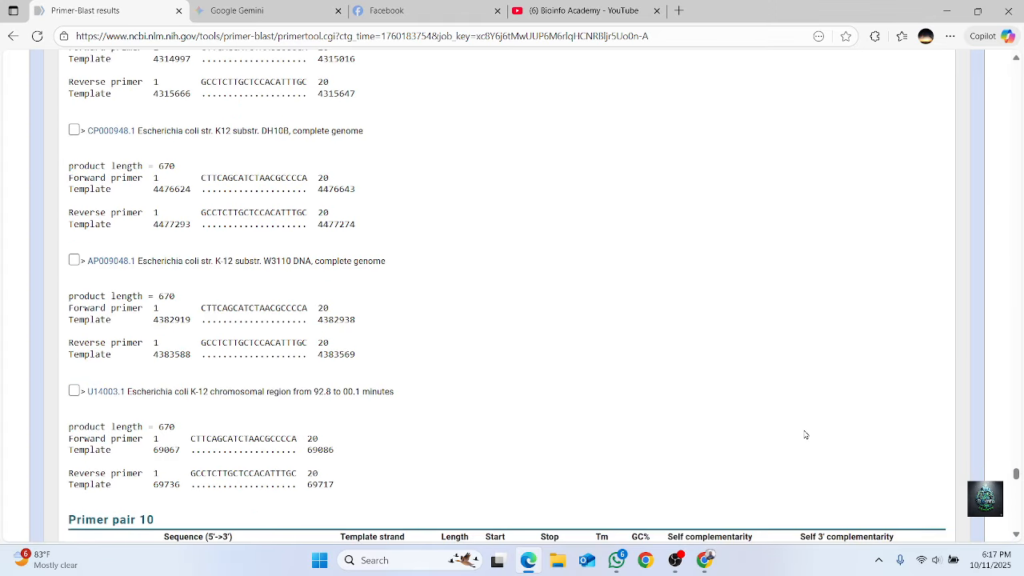
pyautogui.scroll(-2, 564, 362)
pyautogui.scroll(-1, 564, 361)
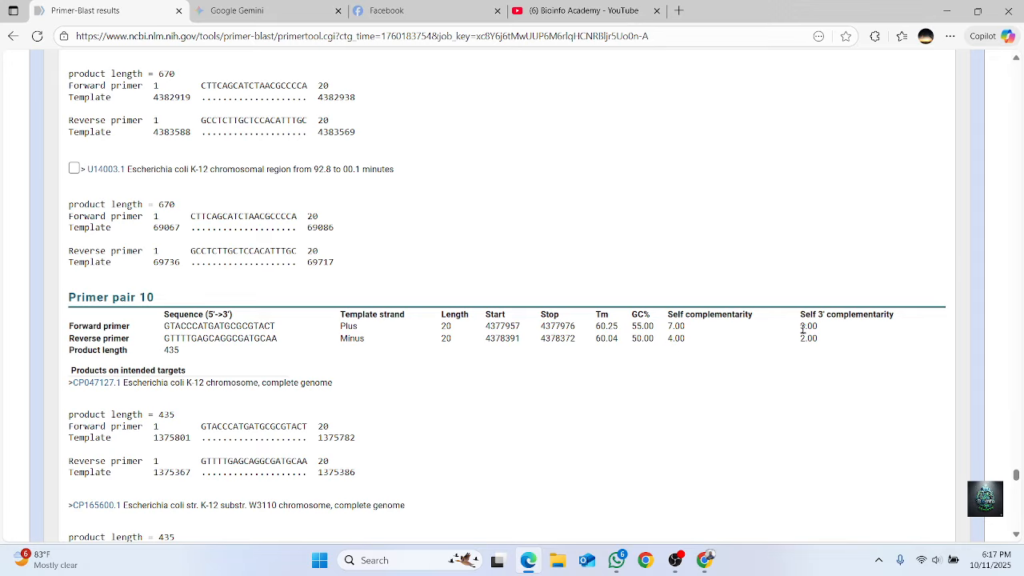
# Return to primer pair 1 and review its forward and reverse primer sequences alongside the graphical view.
pyautogui.moveTo(1017, 477); pyautogui.dragTo(1012, 68)
pyautogui.scroll(-3, 713, 349)
pyautogui.scroll(-2, 713, 350)
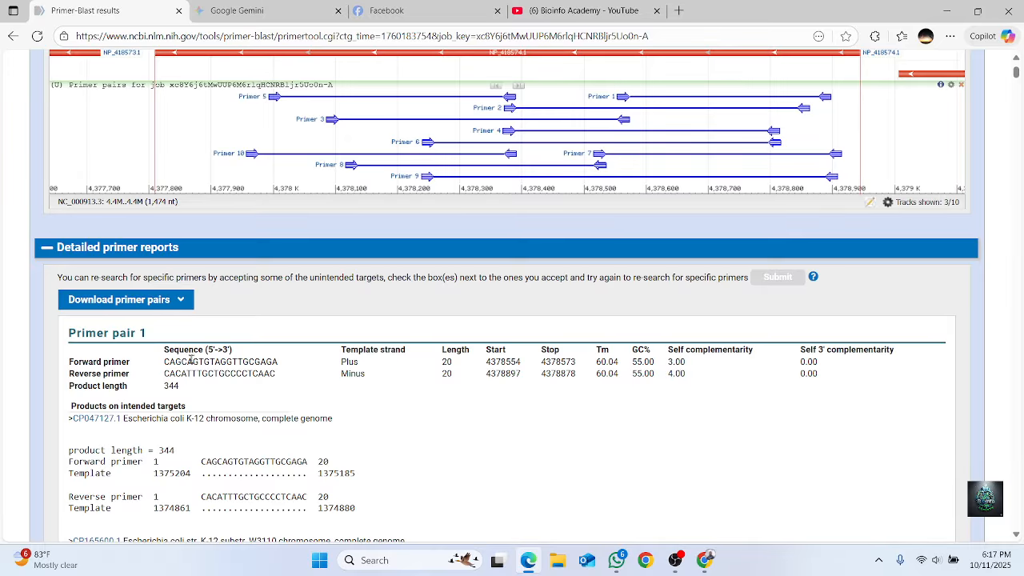
pyautogui.moveTo(163, 359); pyautogui.dragTo(280, 364)
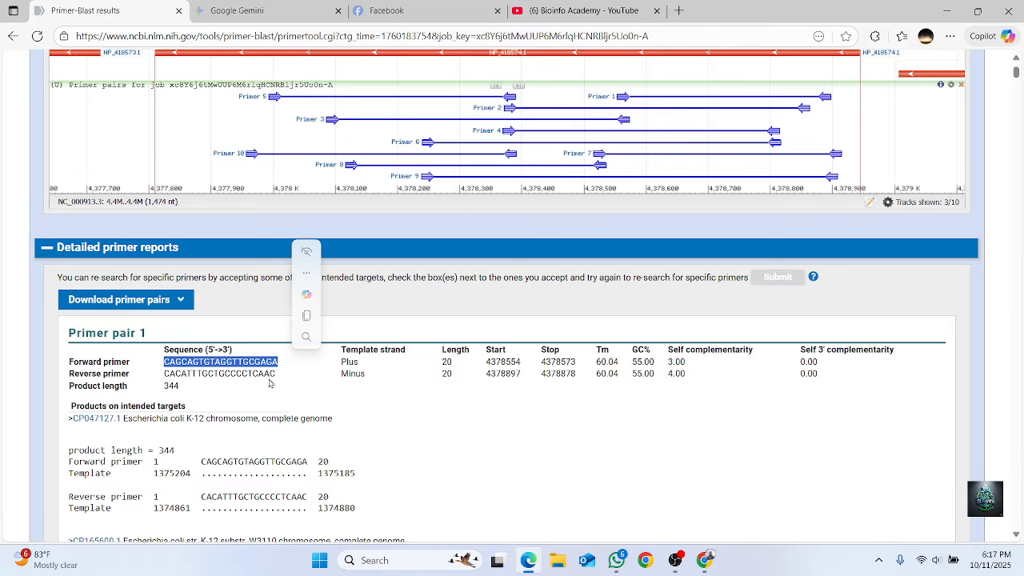
pyautogui.click(182, 368)
pyautogui.click(294, 372)
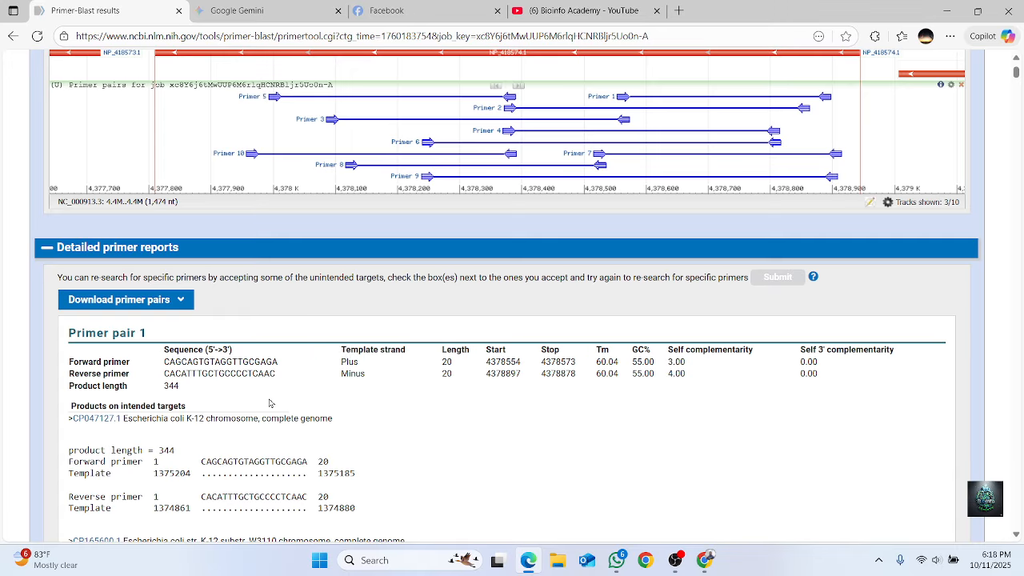
pyautogui.scroll(3, 431, 298)
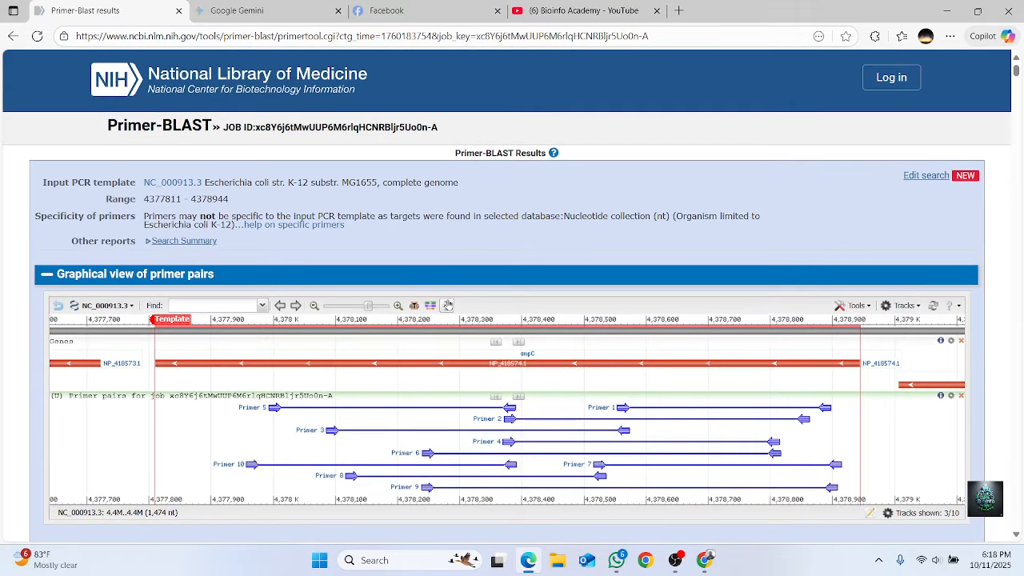
pyautogui.scroll(-3, 460, 323)
pyautogui.scroll(-1, 472, 335)
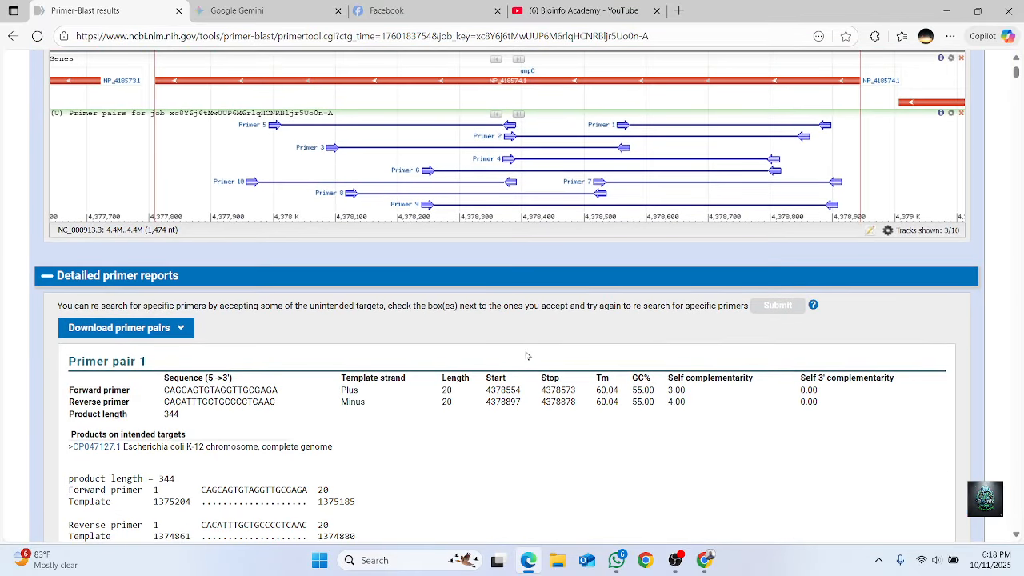
pyautogui.click(678, 564)
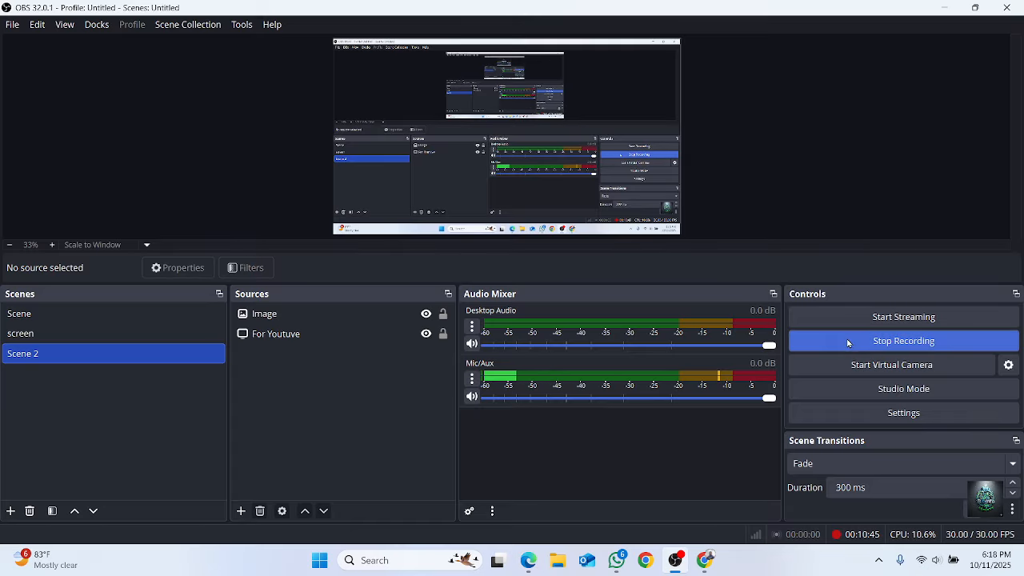